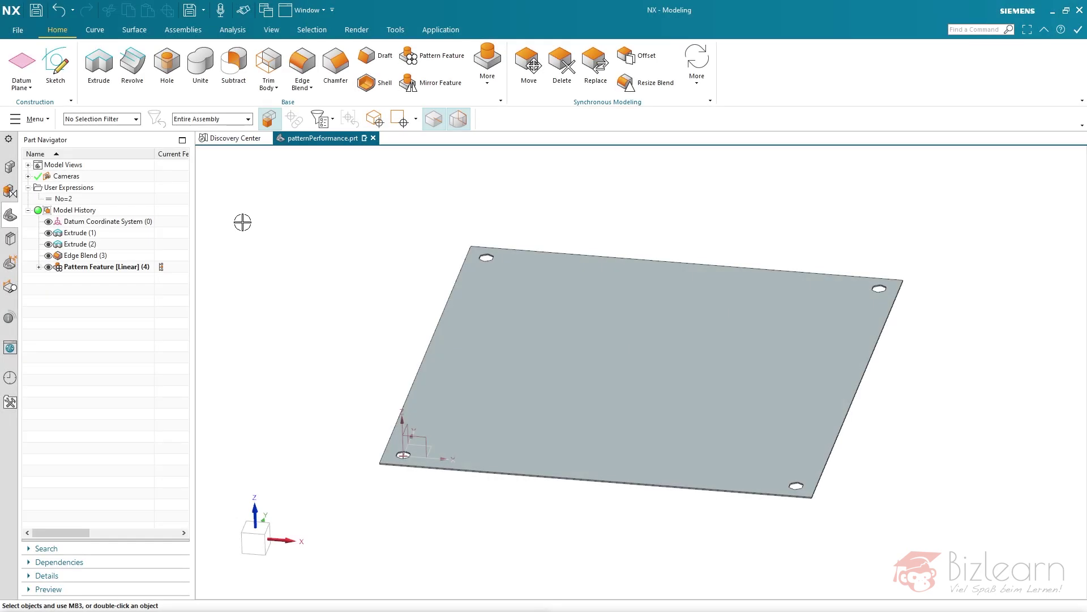
Tilt the plate and zoom in on a corner hole to inspect its filleted hexagonal walls.
{"action": "mouse_move", "coordinate": [334, 300]}
{"action": "middle_mouse_down"}
{"action": "mouse_move", "coordinate": [317, 303]}
{"action": "mouse_move", "coordinate": [328, 304]}
{"action": "middle_mouse_up"}
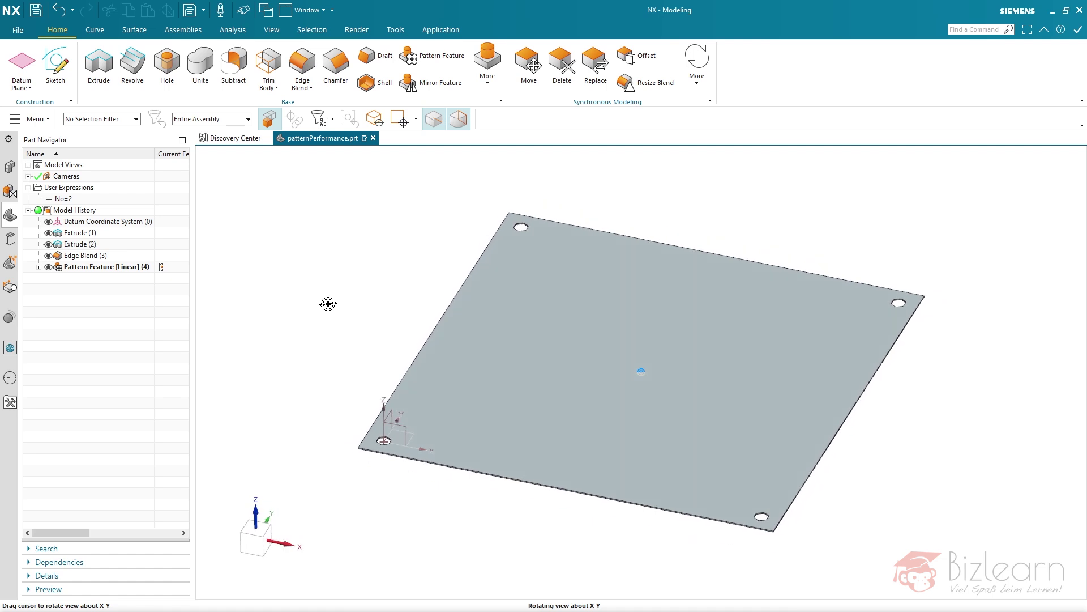
{"action": "middle_click_drag", "start_coordinate": [328, 304], "coordinate": [328, 304]}
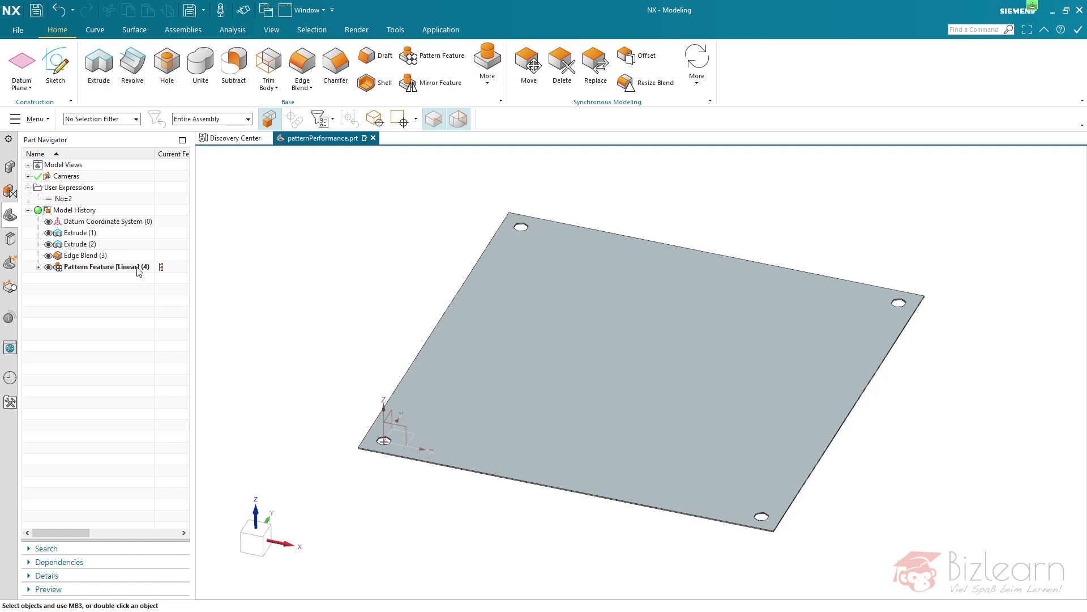
{"action": "scroll", "coordinate": [389, 419], "scroll_direction": "up", "scroll_amount": 8}
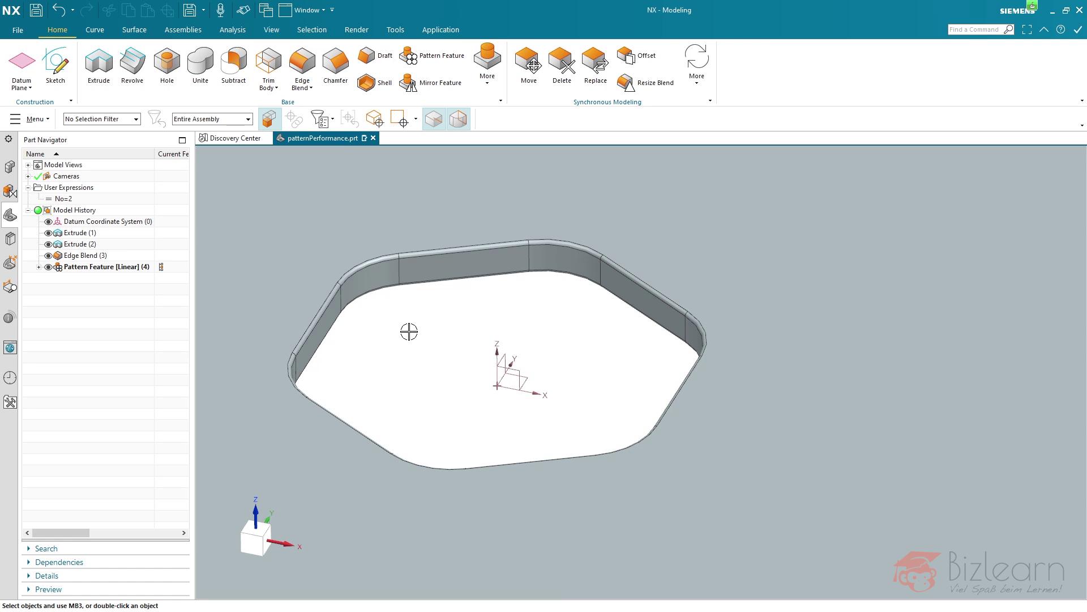
Fit the whole plate, check it from the top, then tilt it back into a 3-D view.
{"action": "key", "text": "ctrl+f"}
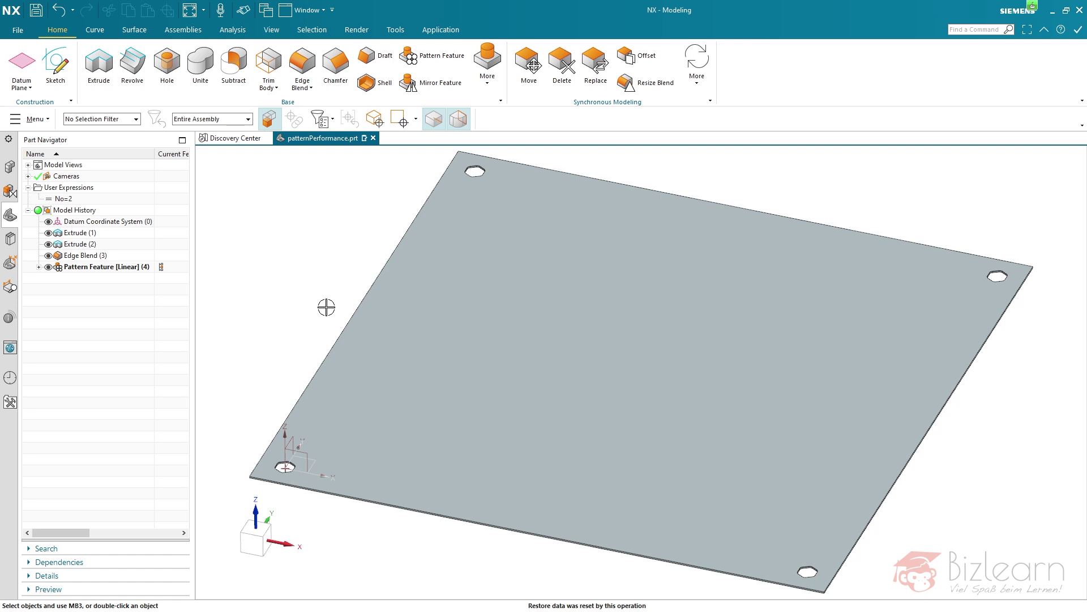
{"action": "key", "text": "ctrl+alt+t"}
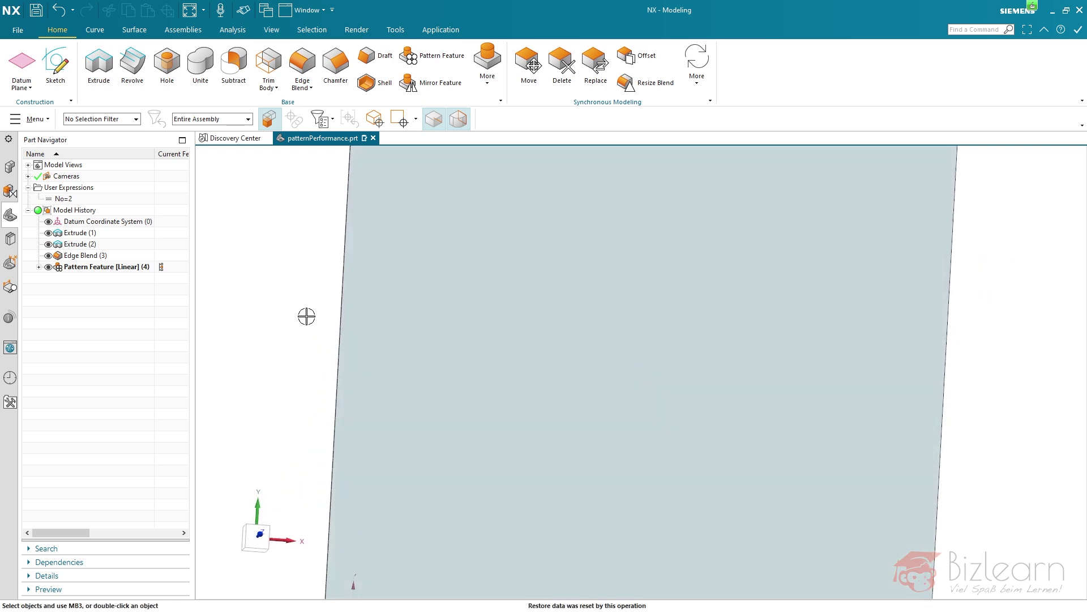
{"action": "key", "text": "ctrl+f"}
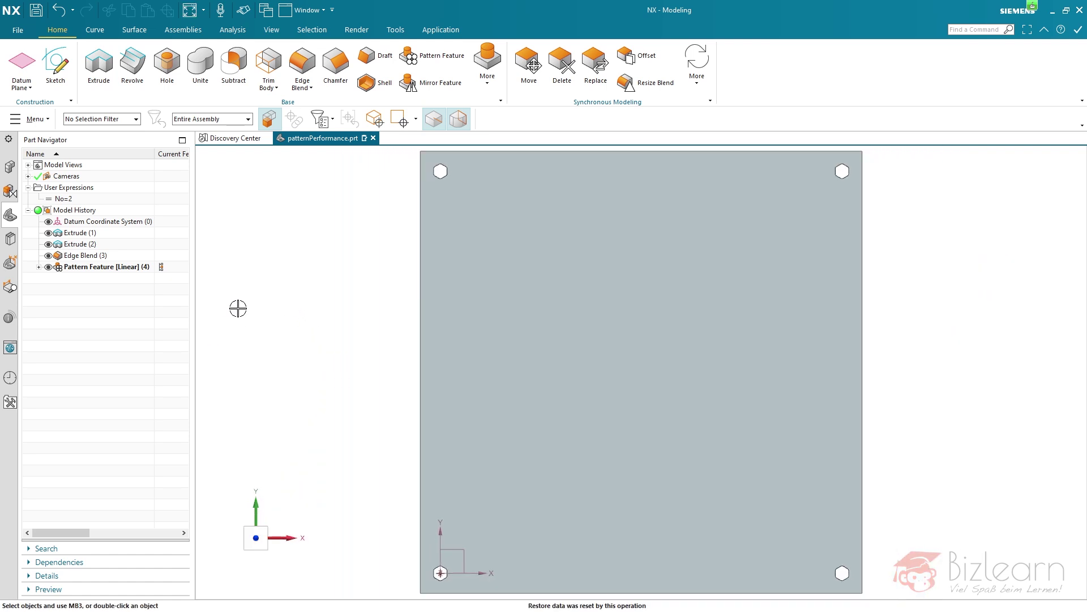
{"action": "key", "text": "Home"}
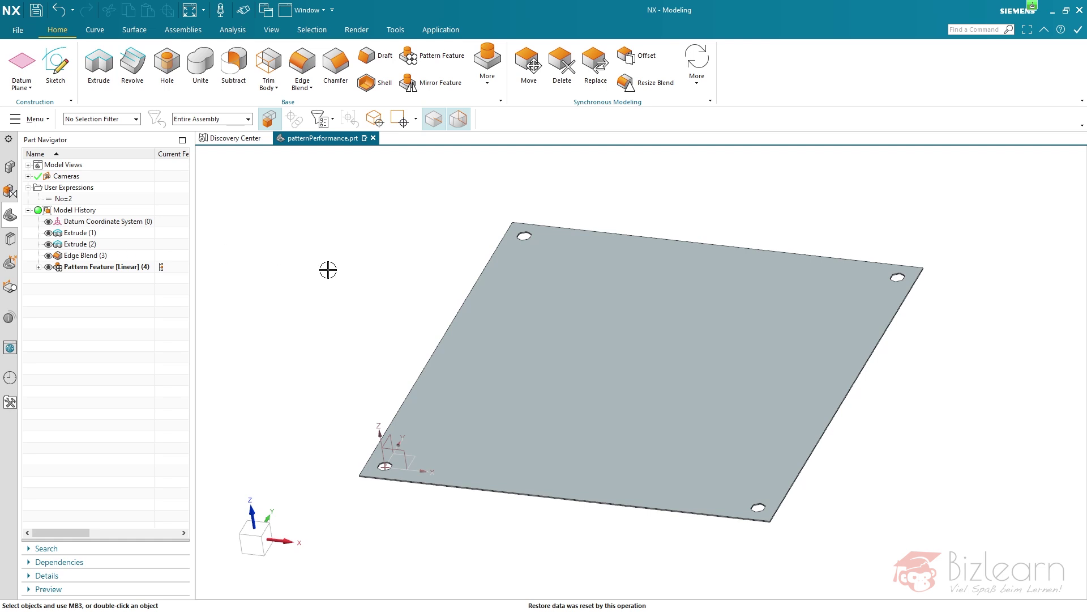
{"action": "key", "text": "F8"}
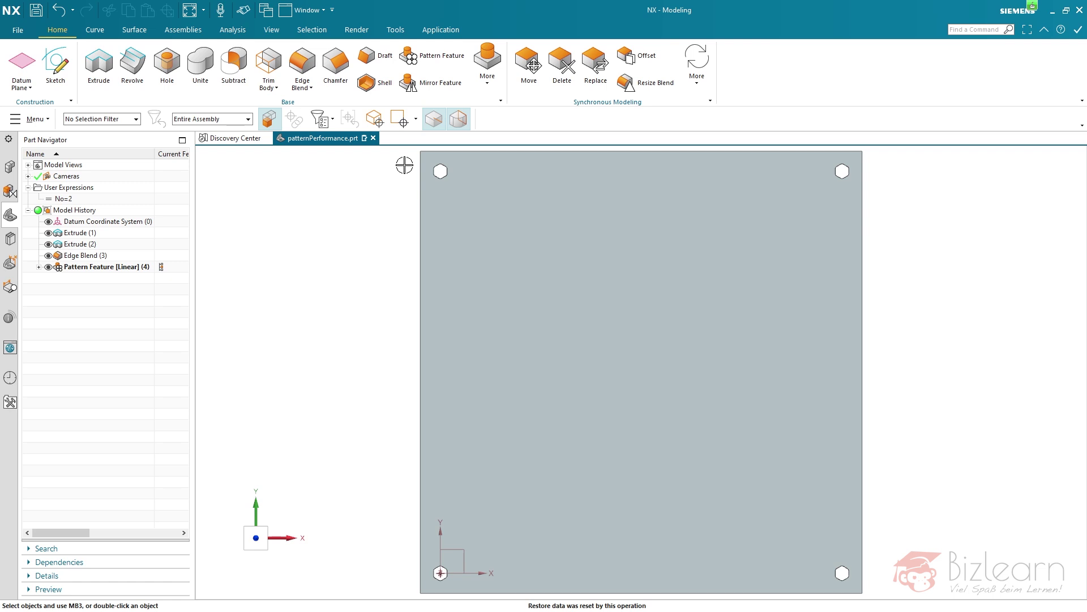
{"action": "middle_click_drag", "start_coordinate": [381, 279], "coordinate": [362, 244]}
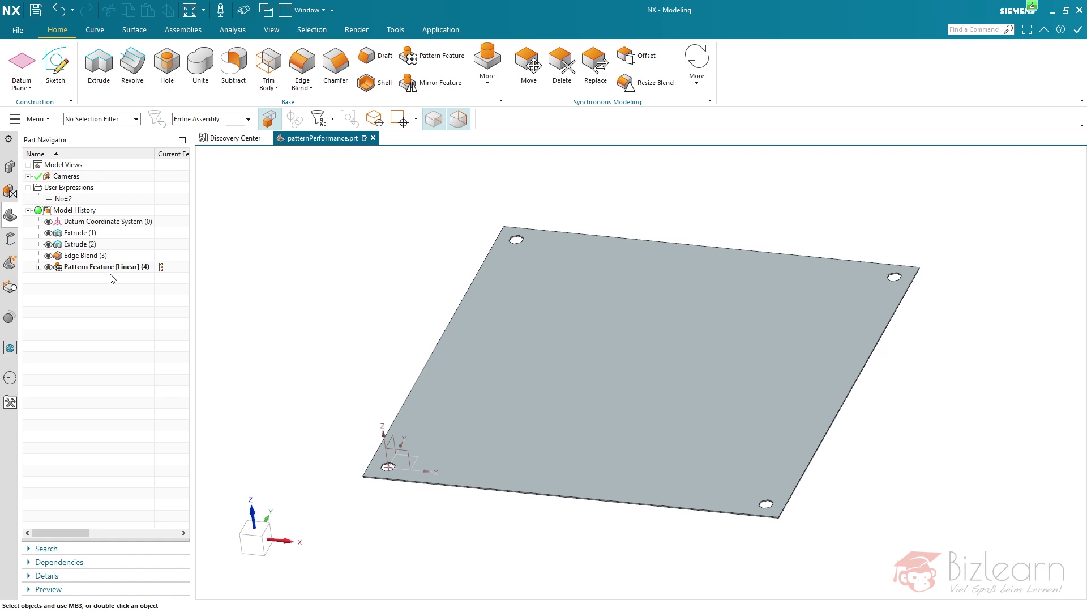
{"action": "left_click", "coordinate": [311, 209]}
Change the No expression from 2 to 3 to get a 3×3 hole grid.
{"action": "left_click", "coordinate": [77, 199]}
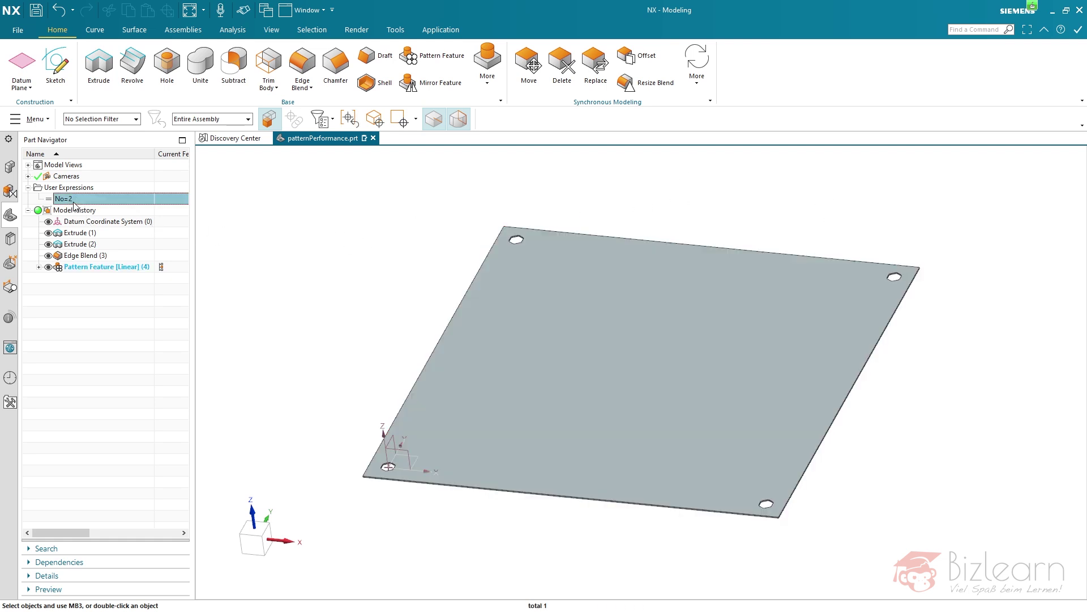
{"action": "double_click", "coordinate": [74, 201]}
{"action": "type", "text": "3"}
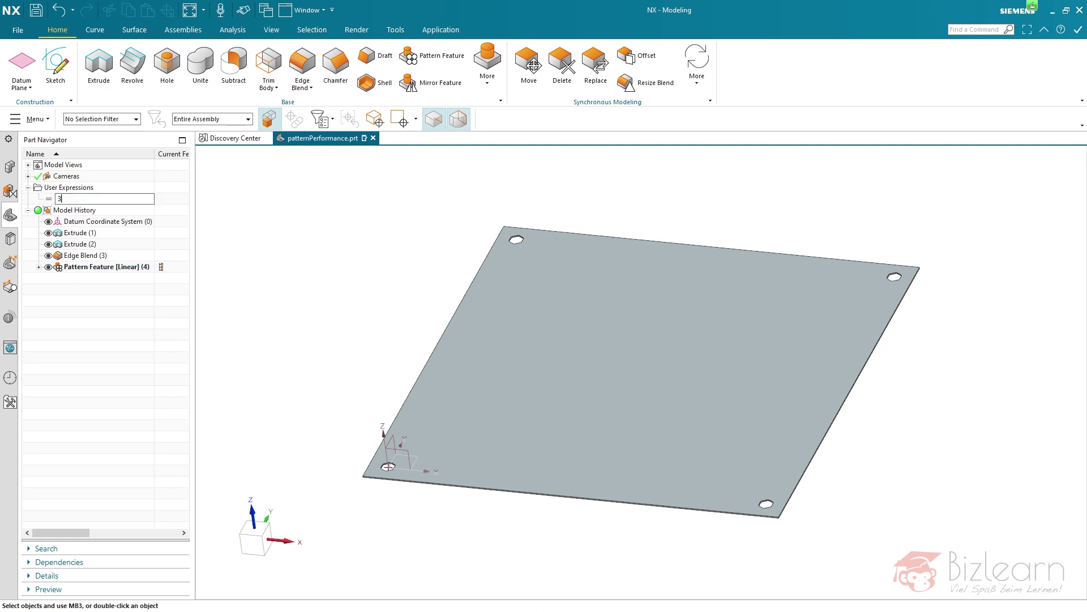
{"action": "key", "text": "Return"}
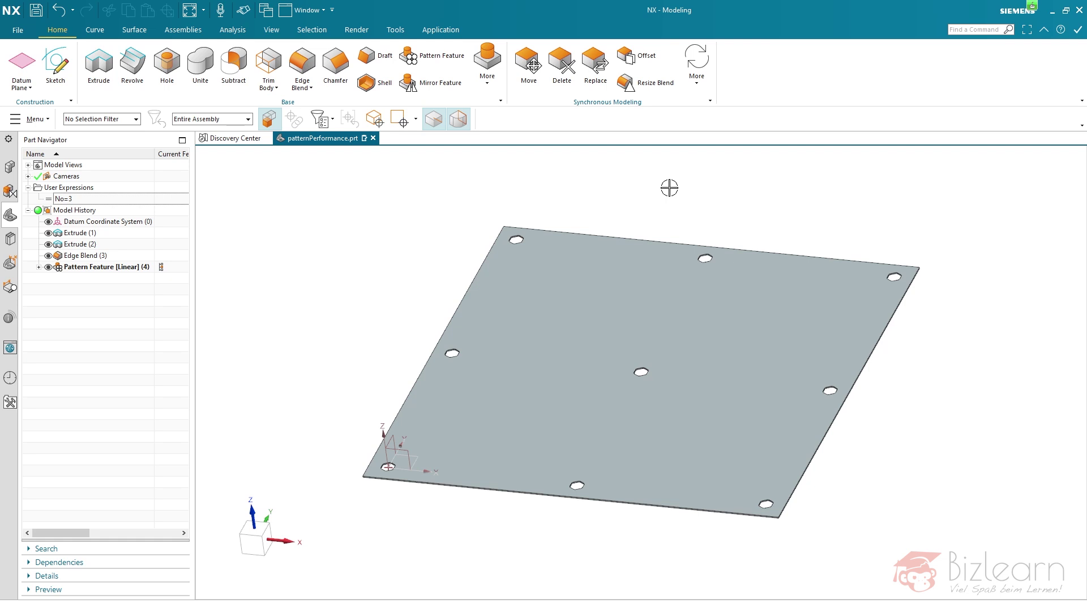
{"action": "scroll", "coordinate": [679, 238], "scroll_direction": "down", "scroll_amount": 4}
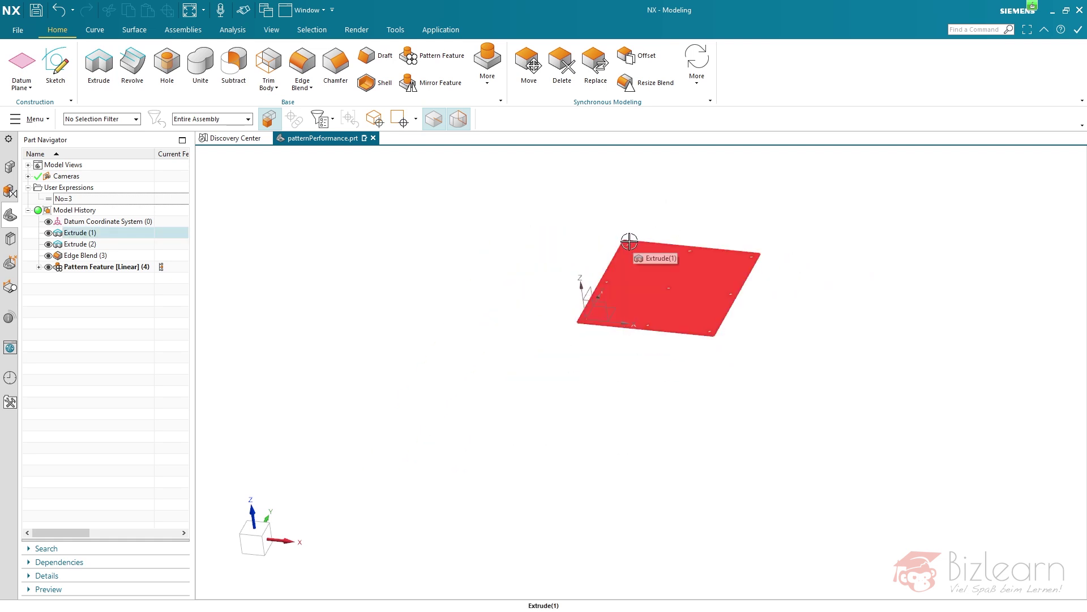
Zoom and orbit onto one hexagonal hole and box-select its faces.
{"action": "scroll", "coordinate": [629, 242], "scroll_direction": "up", "scroll_amount": 5}
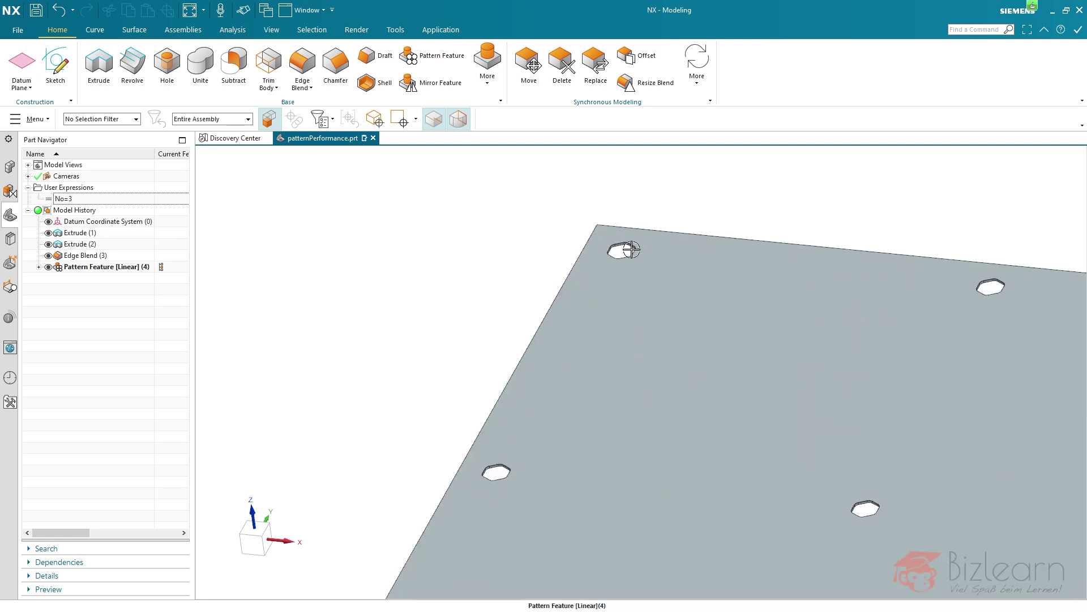
{"action": "scroll", "coordinate": [630, 249], "scroll_direction": "up", "scroll_amount": 6}
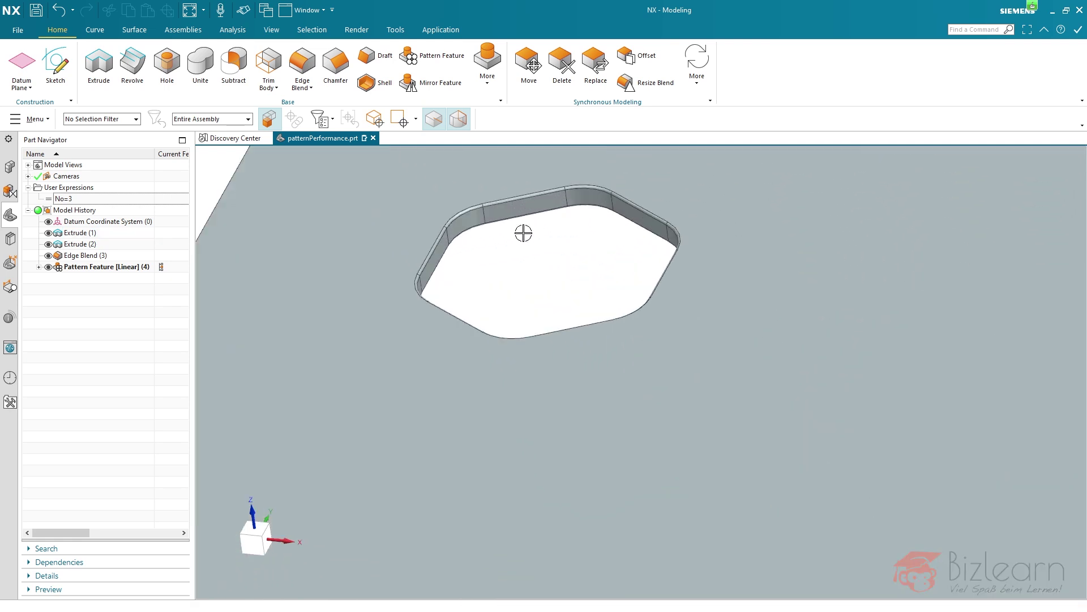
{"action": "middle_click_drag", "start_coordinate": [531, 271], "coordinate": [539, 293]}
{"action": "scroll", "coordinate": [546, 308], "scroll_direction": "down", "scroll_amount": 6}
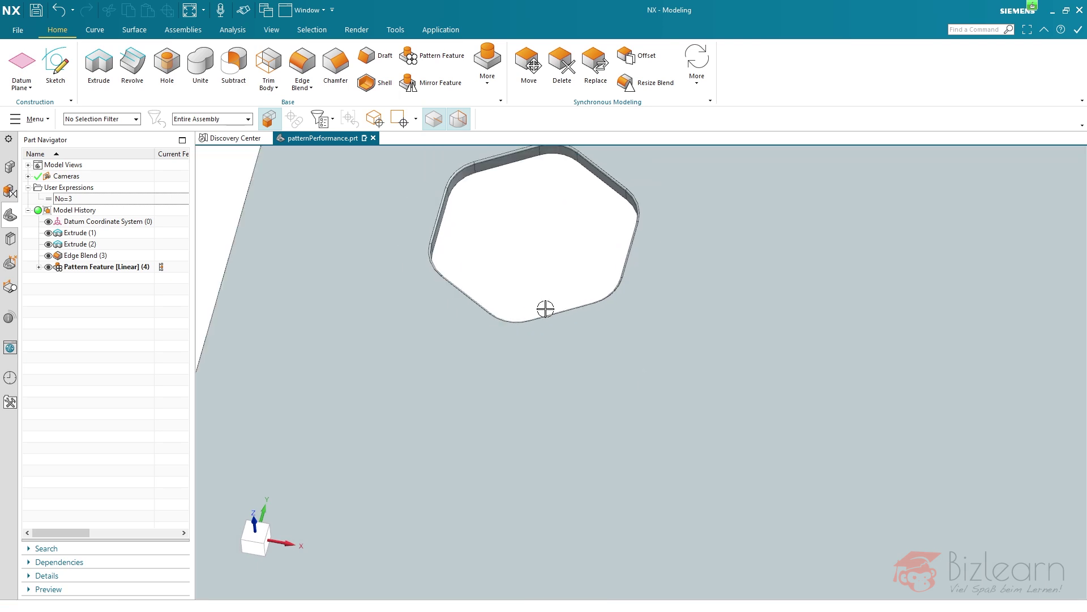
{"action": "left_click_drag", "start_coordinate": [386, 231], "coordinate": [613, 333]}
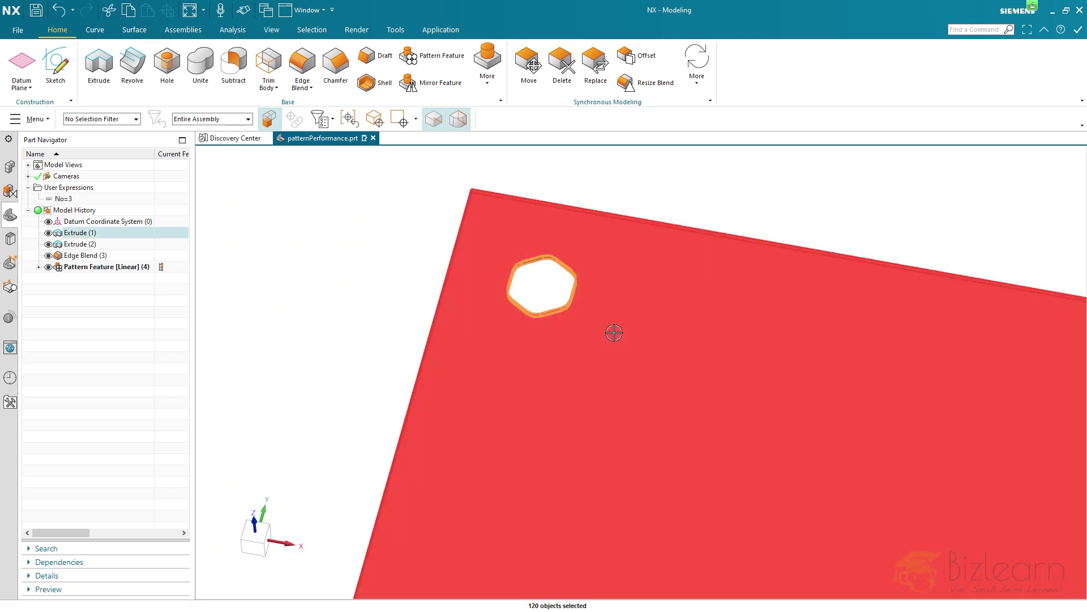
{"action": "key", "text": "Escape"}
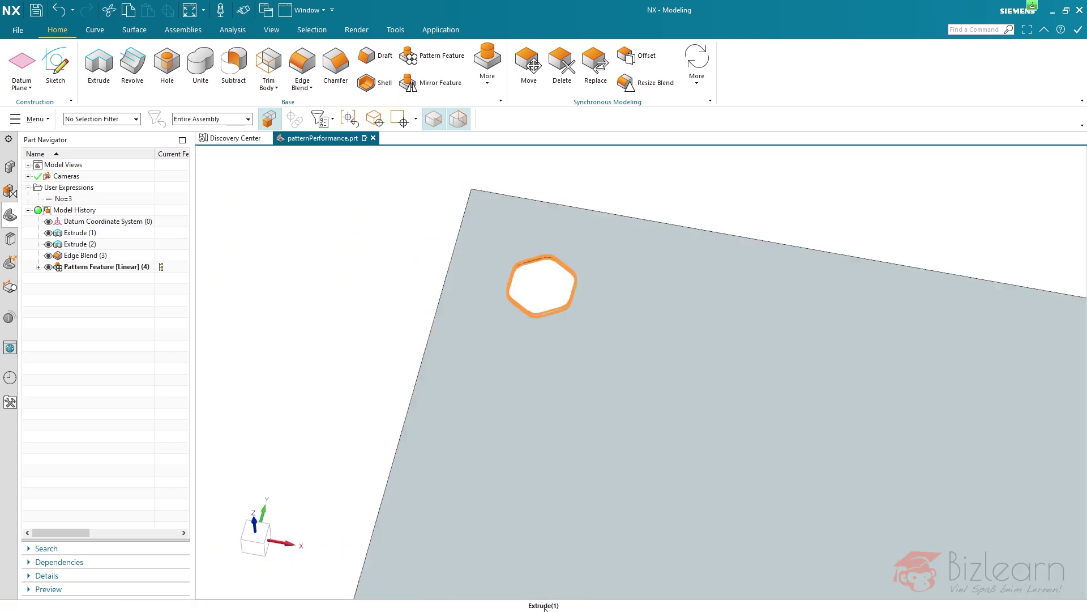
Select a plate face, view the plate from directly above, and clear the selection.
{"action": "scroll", "coordinate": [376, 257], "scroll_direction": "down", "scroll_amount": 6}
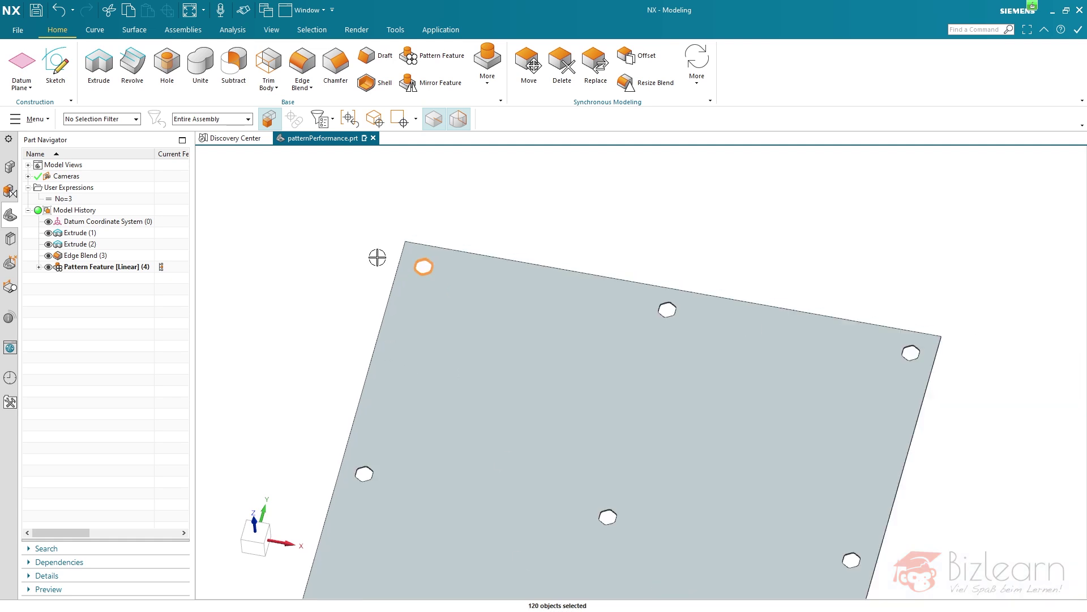
{"action": "left_click", "coordinate": [403, 262]}
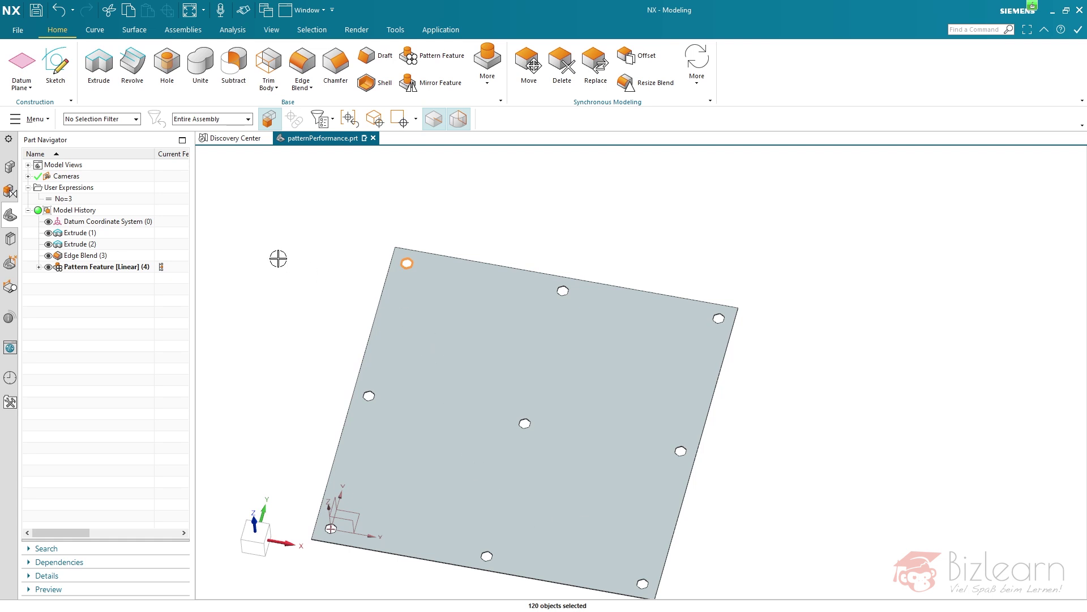
{"action": "key", "text": "ctrl+alt+t"}
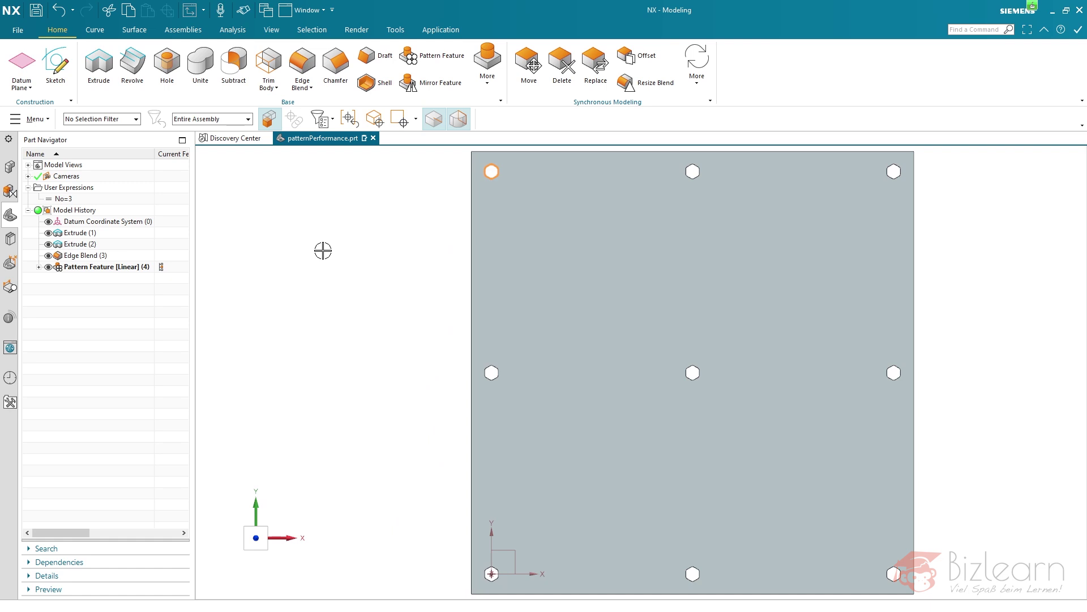
{"action": "key", "text": "Escape"}
{"action": "scroll", "coordinate": [331, 276], "scroll_direction": "down", "scroll_amount": 1}
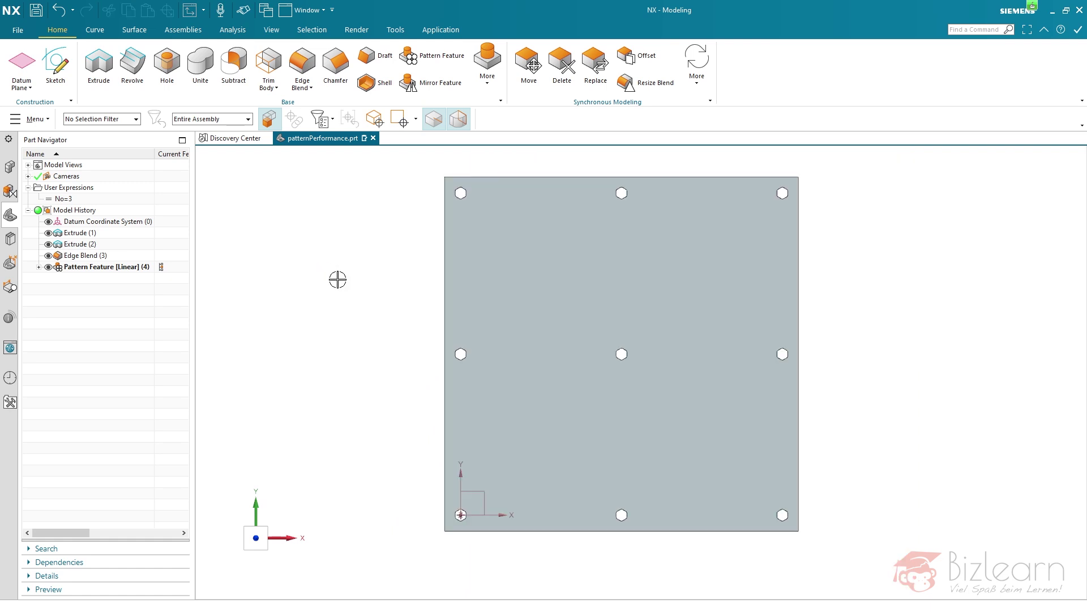
Set the No expression to 10 so the pattern rebuilds as a 10×10 hole grid.
{"action": "double_click", "coordinate": [73, 200]}
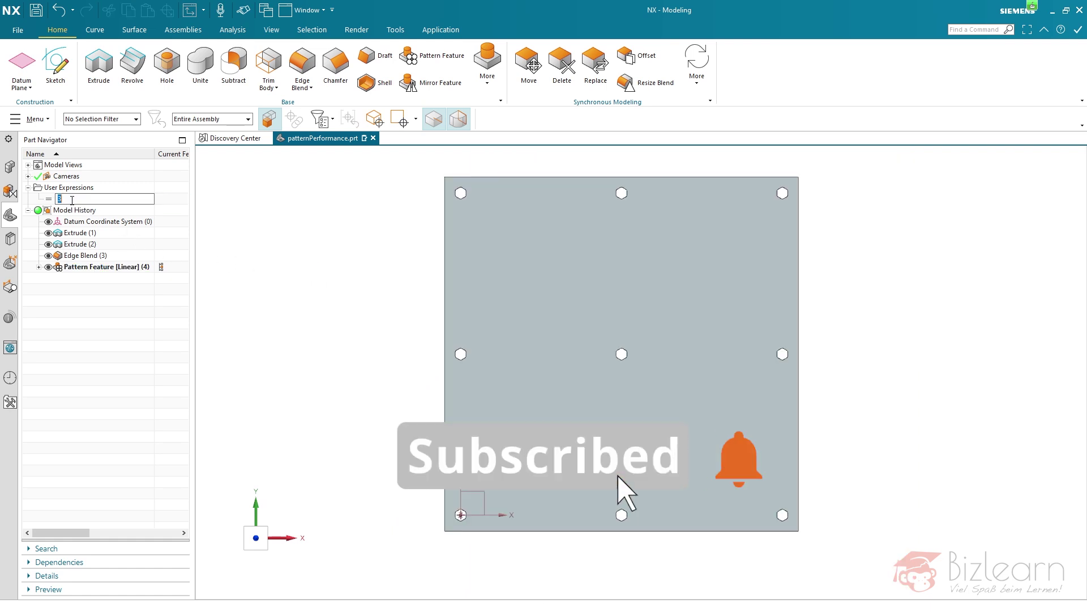
{"action": "type", "text": "10"}
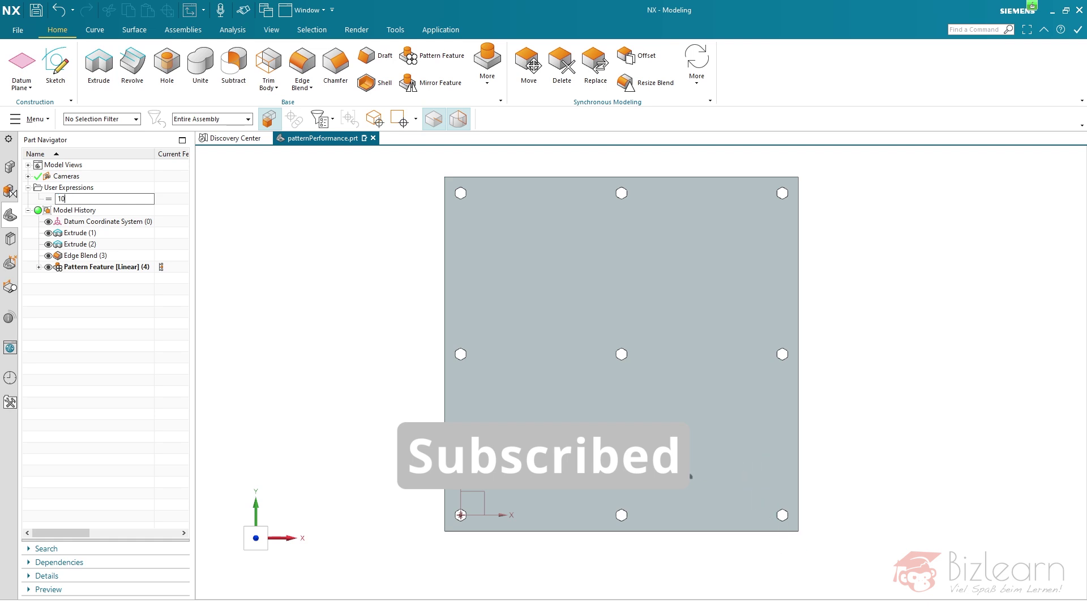
{"action": "key", "text": "Return"}
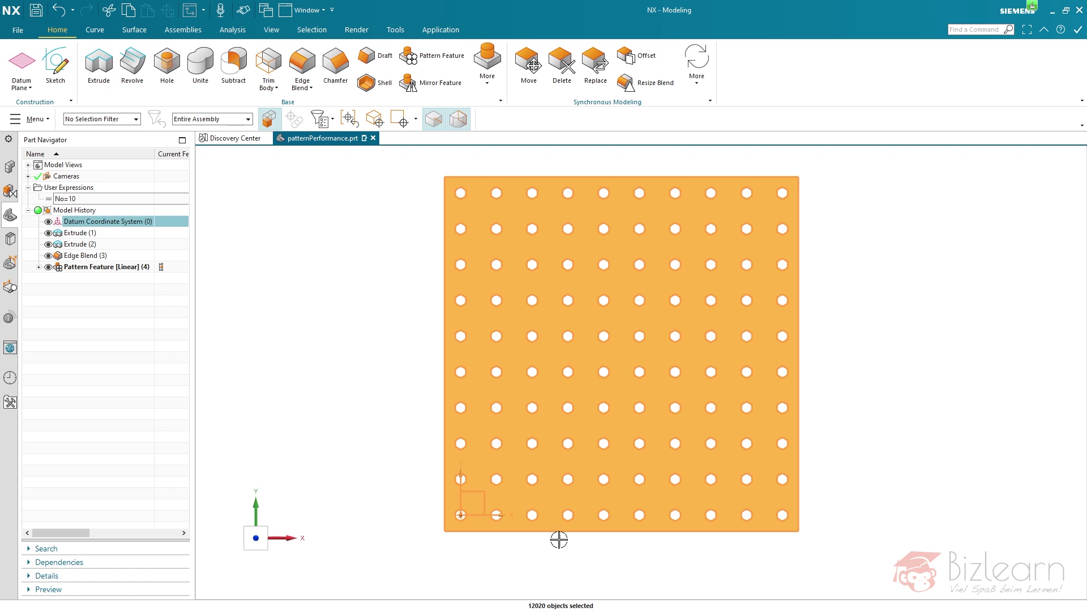
{"action": "left_click", "coordinate": [977, 354]}
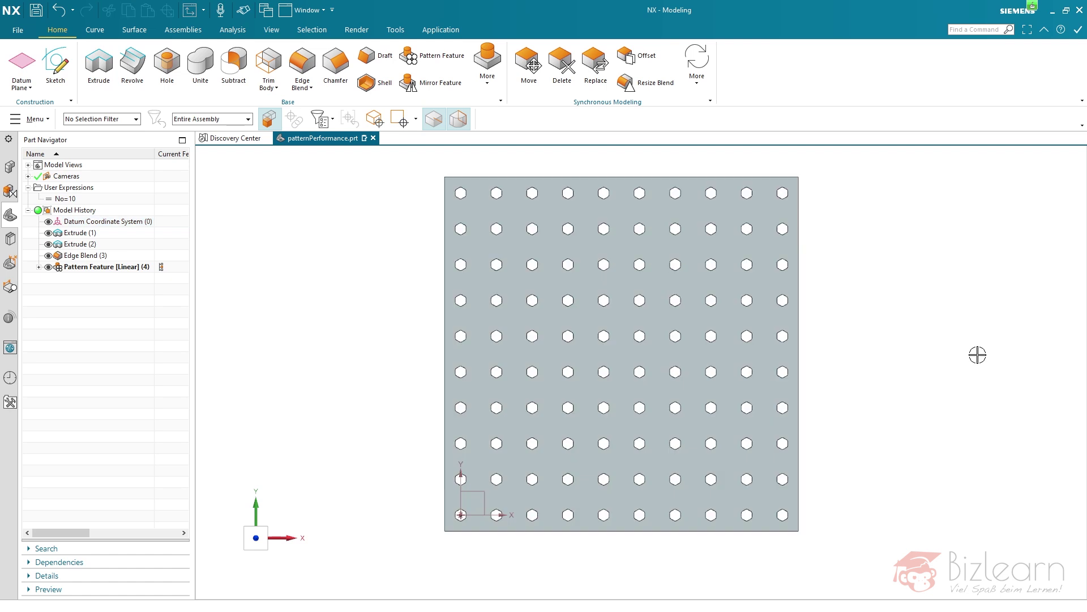
{"action": "middle_click_drag", "start_coordinate": [906, 354], "coordinate": [884, 297]}
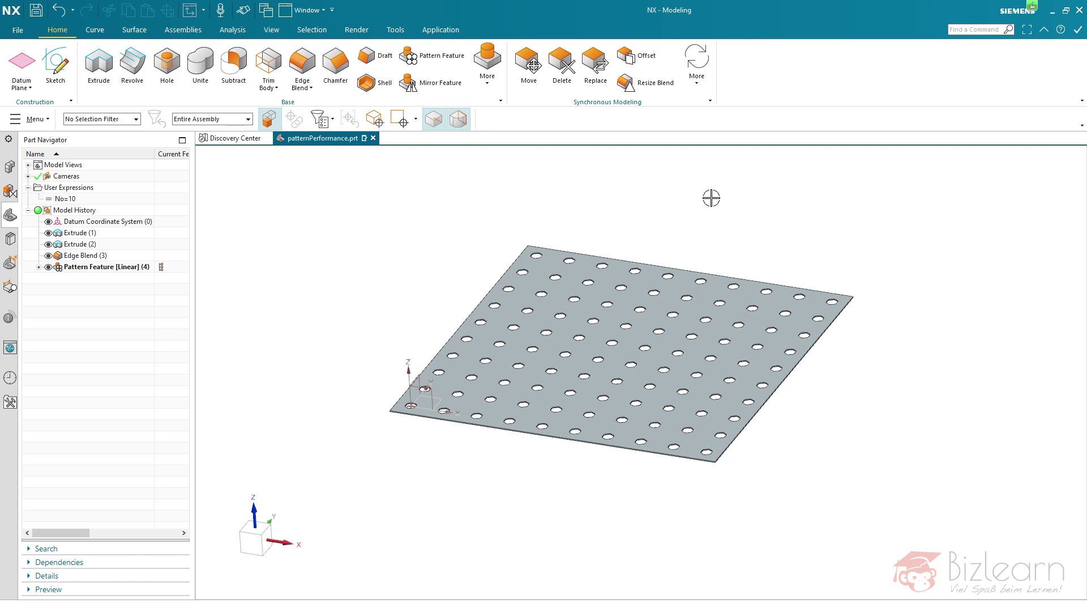
{"action": "scroll", "coordinate": [444, 425], "scroll_direction": "up", "scroll_amount": 3}
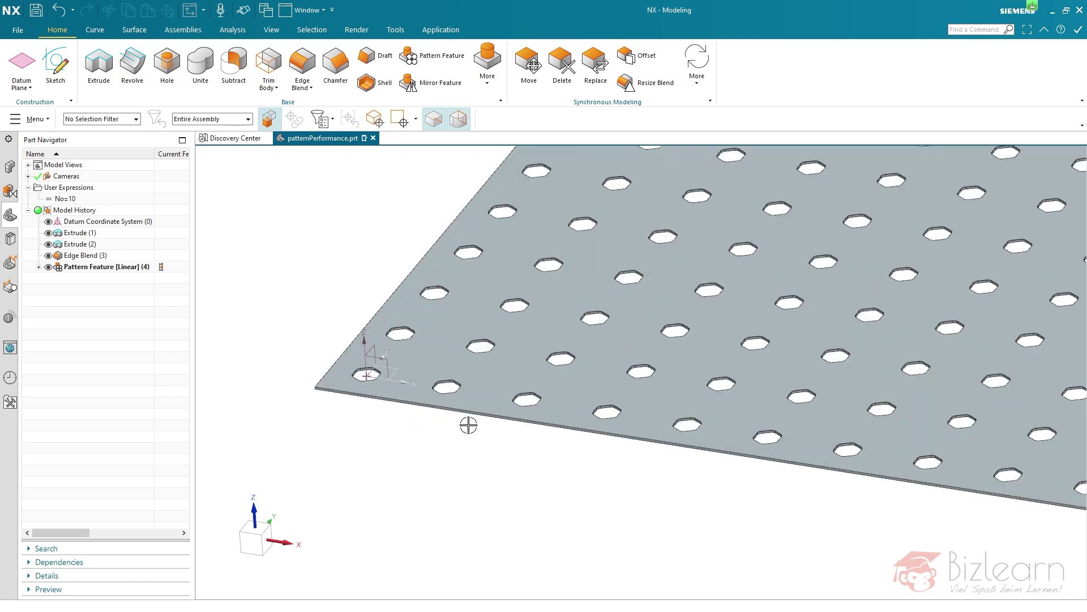
{"action": "scroll", "coordinate": [468, 424], "scroll_direction": "up", "scroll_amount": 5}
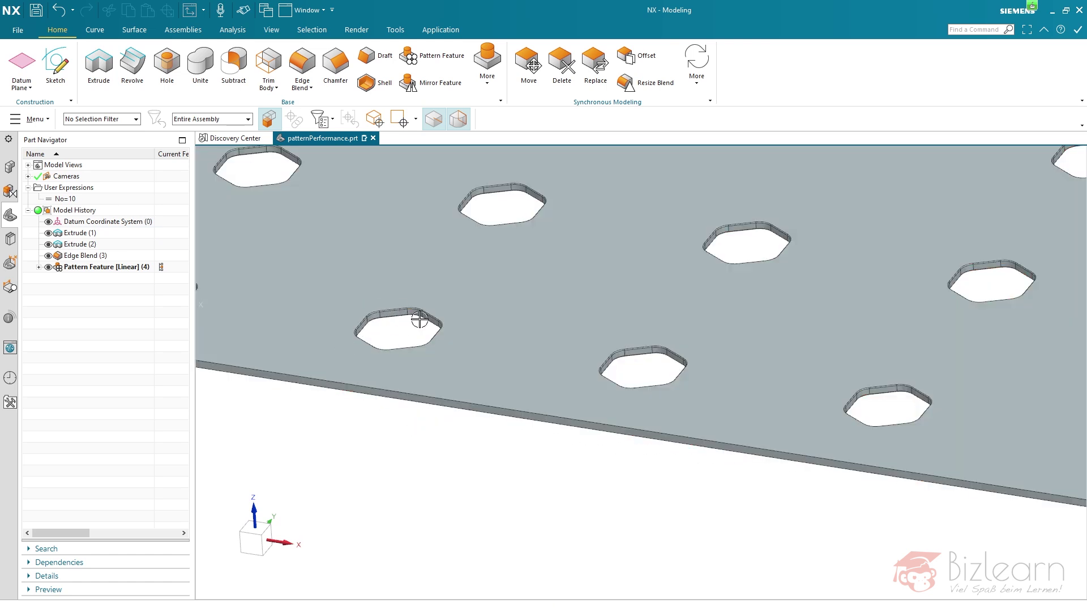
{"action": "key", "text": "ctrl+f"}
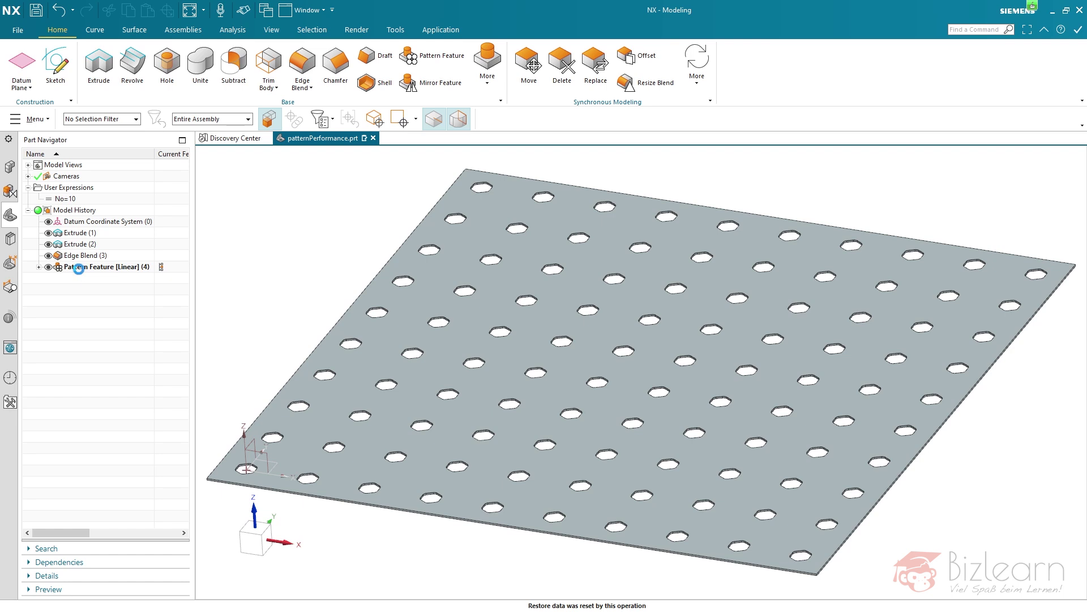
{"action": "left_click", "coordinate": [79, 274]}
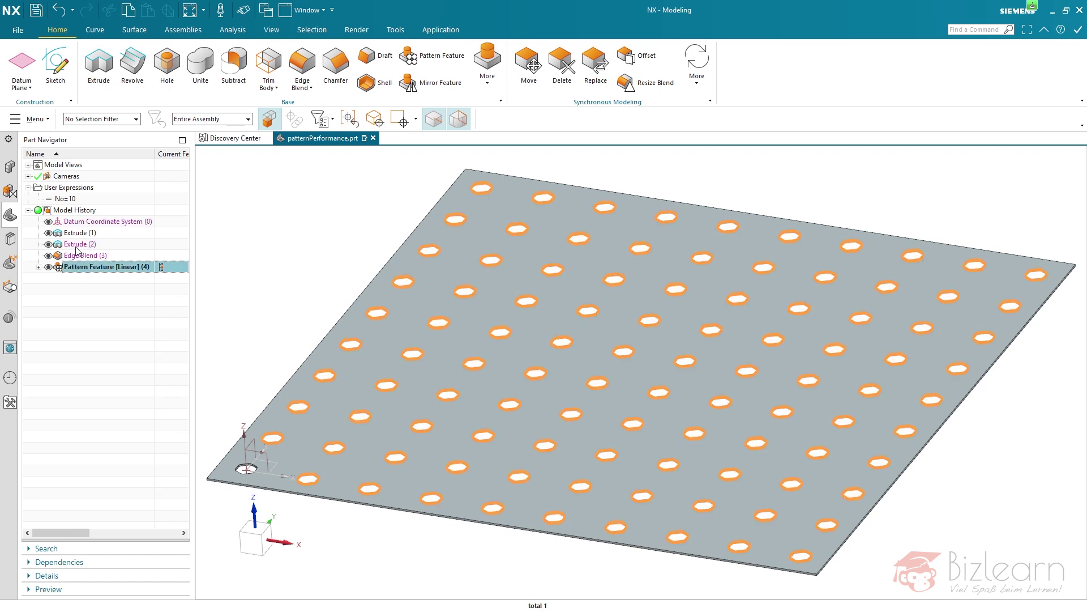
{"action": "left_click", "coordinate": [76, 248]}
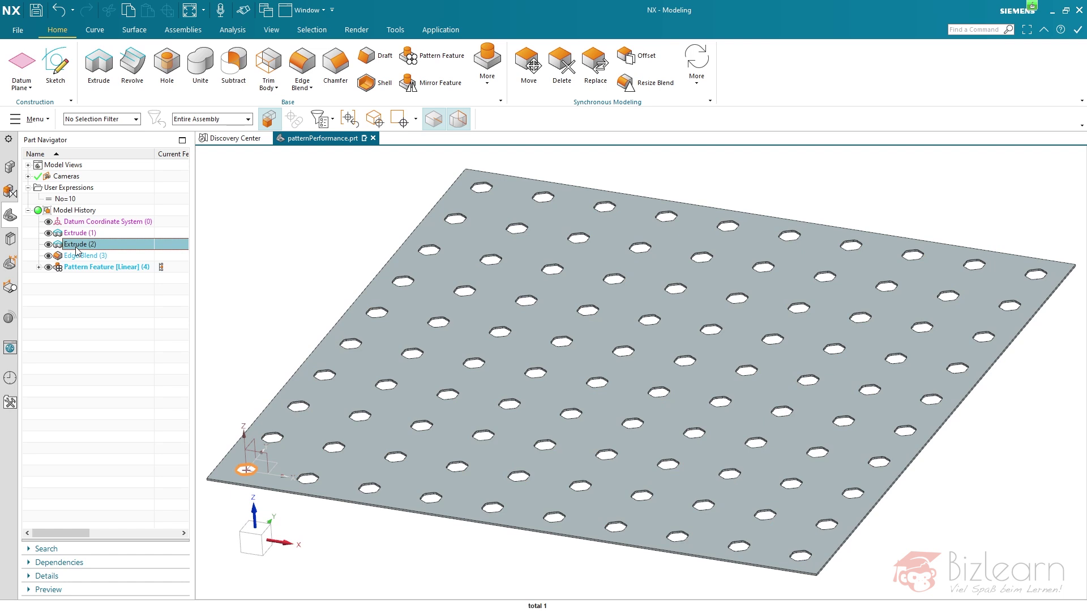
{"action": "right_click", "coordinate": [77, 251]}
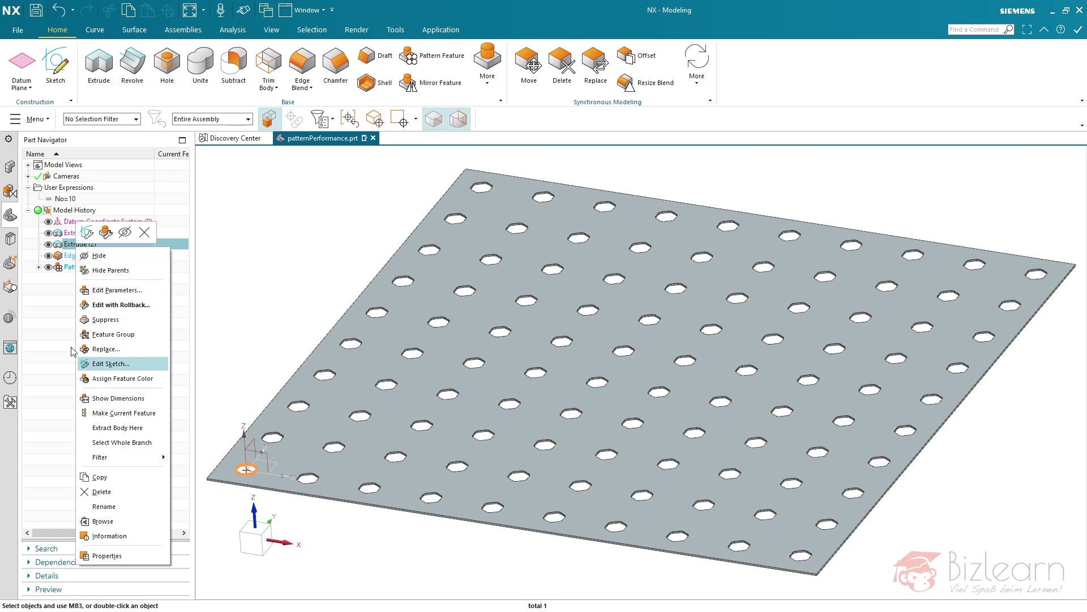
{"action": "left_click", "coordinate": [109, 413]}
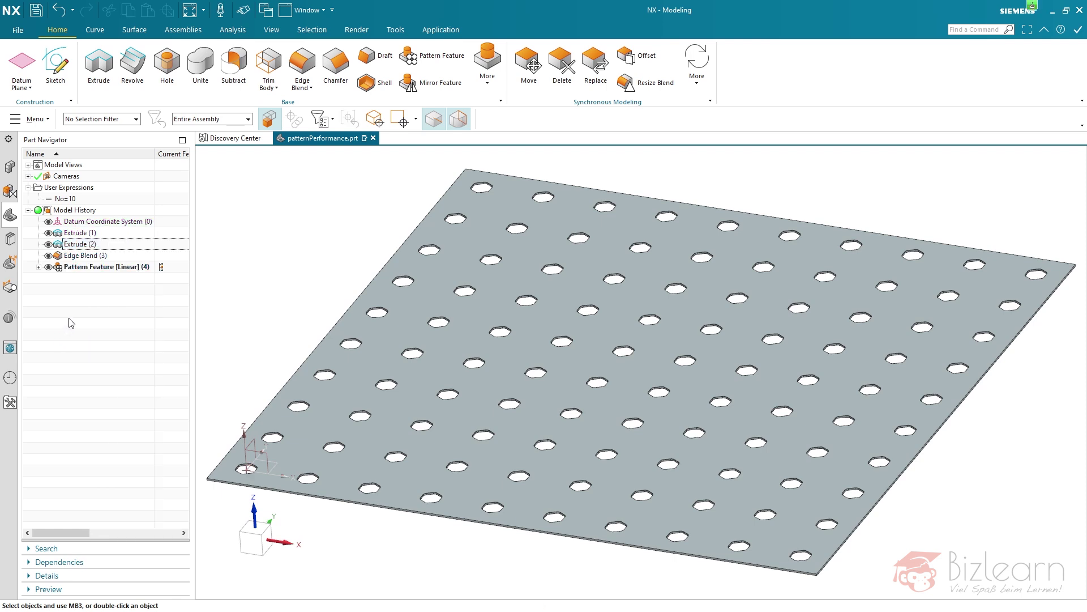
{"action": "left_click", "coordinate": [87, 269]}
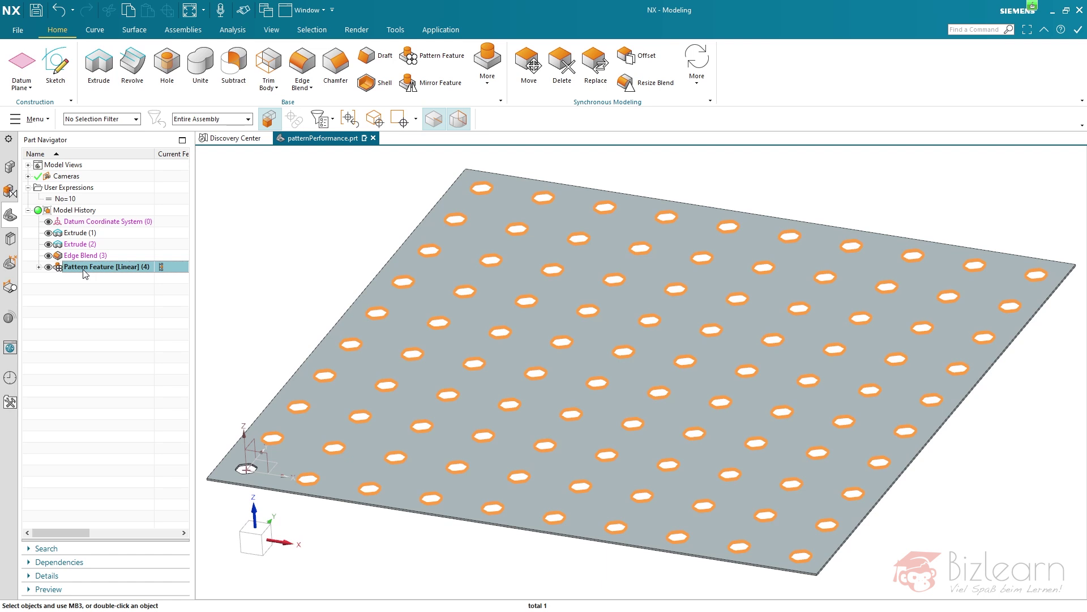
Edit the linear pattern to repeat Datum Coordinate System (0) instead of the hole.
{"action": "double_click", "coordinate": [84, 271]}
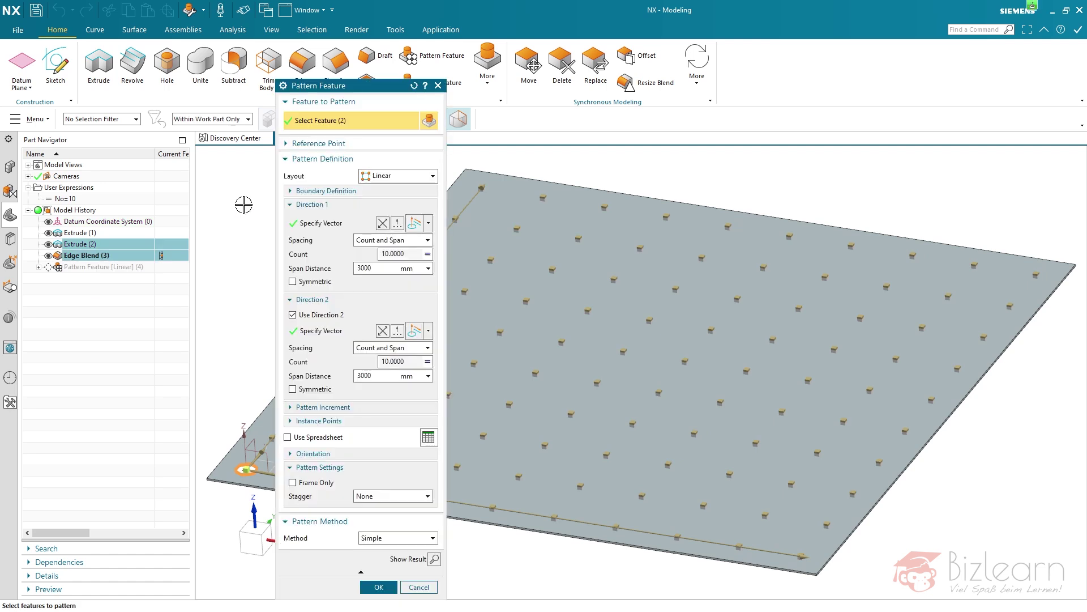
{"action": "left_click", "coordinate": [109, 222]}
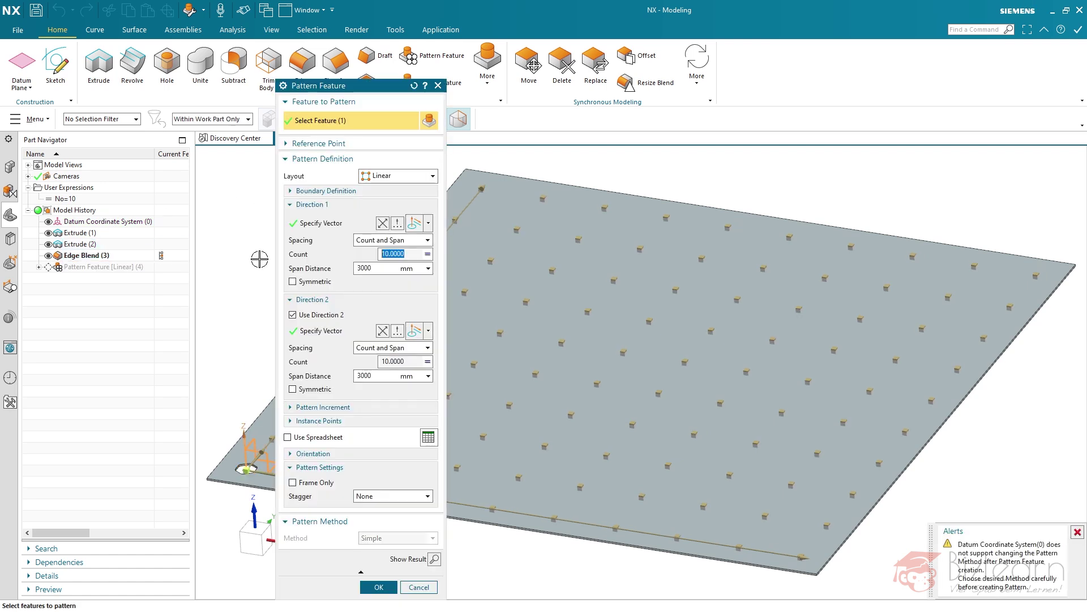
{"action": "middle_click", "coordinate": [231, 306]}
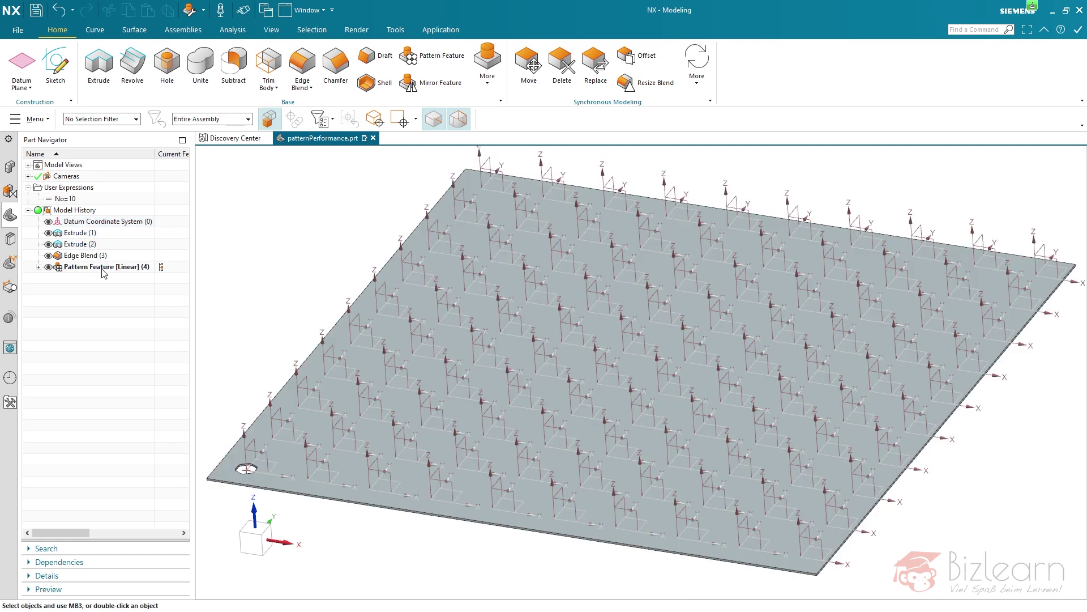
{"action": "double_click", "coordinate": [66, 199]}
Set No to 2 so the datum coordinate systems sit at the four plate corners.
{"action": "type", "text": "2"}
{"action": "key", "text": "Return"}
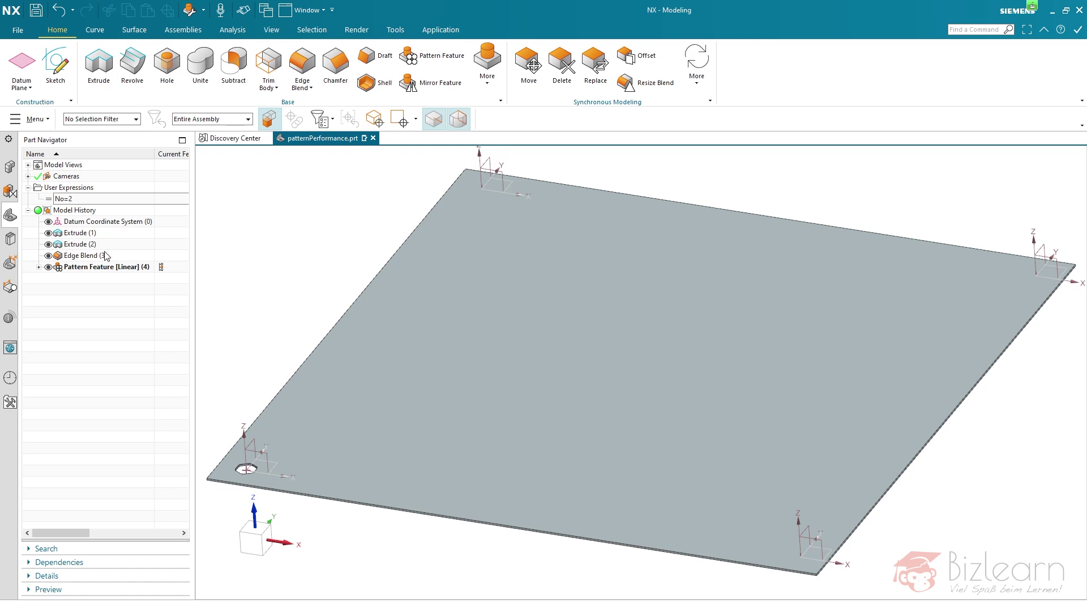
{"action": "left_click", "coordinate": [80, 244]}
{"action": "right_click", "coordinate": [90, 245]}
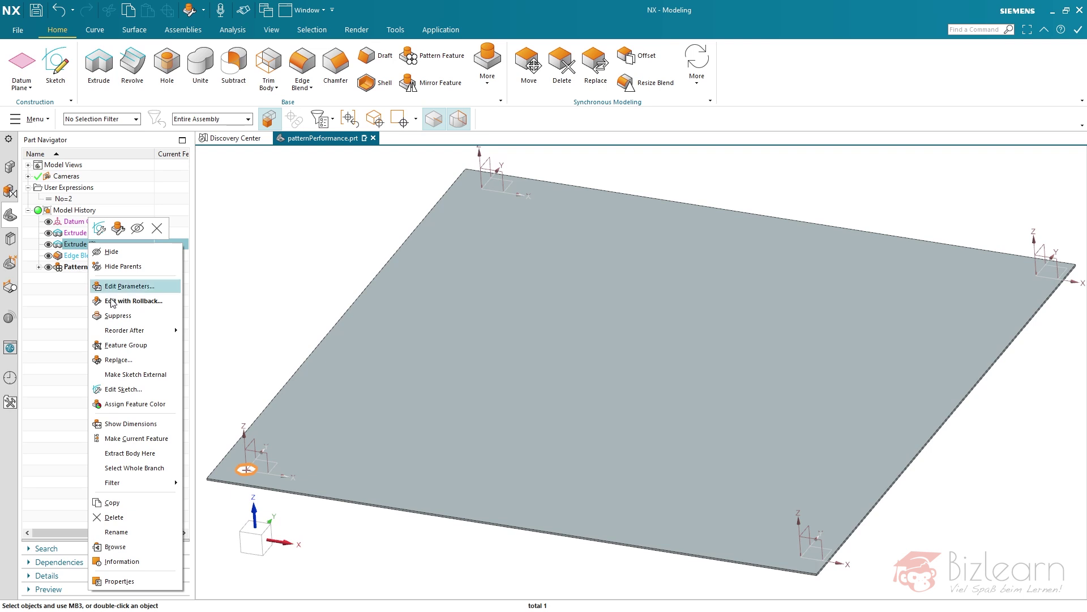
Make the Extrude (2) hole sketch external as Sketch (2) "SKETCH_000".
{"action": "left_click", "coordinate": [133, 374]}
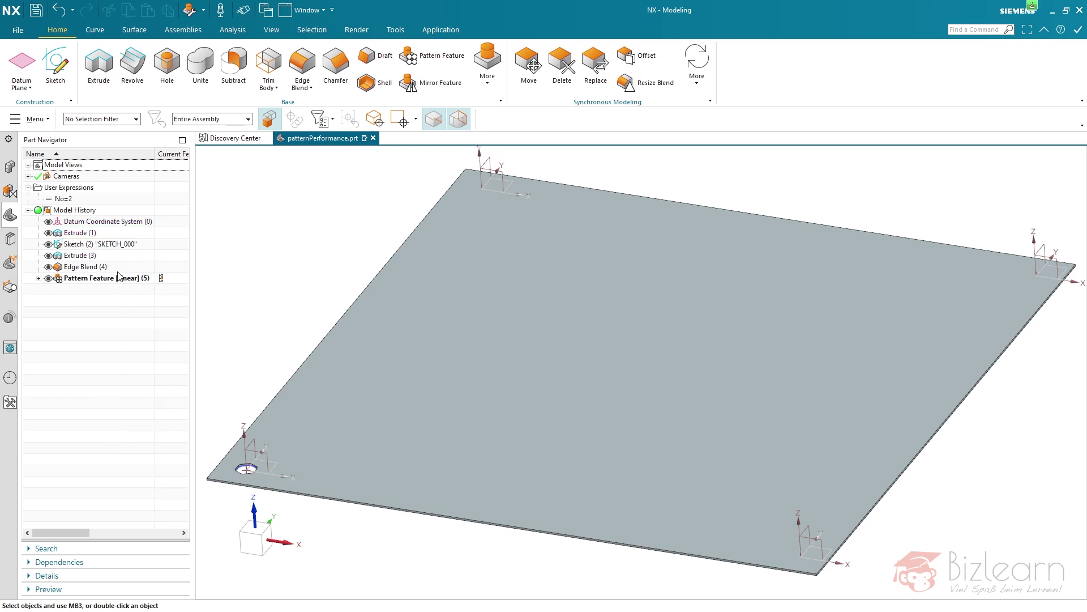
{"action": "left_click", "coordinate": [116, 253]}
{"action": "left_click", "coordinate": [115, 327]}
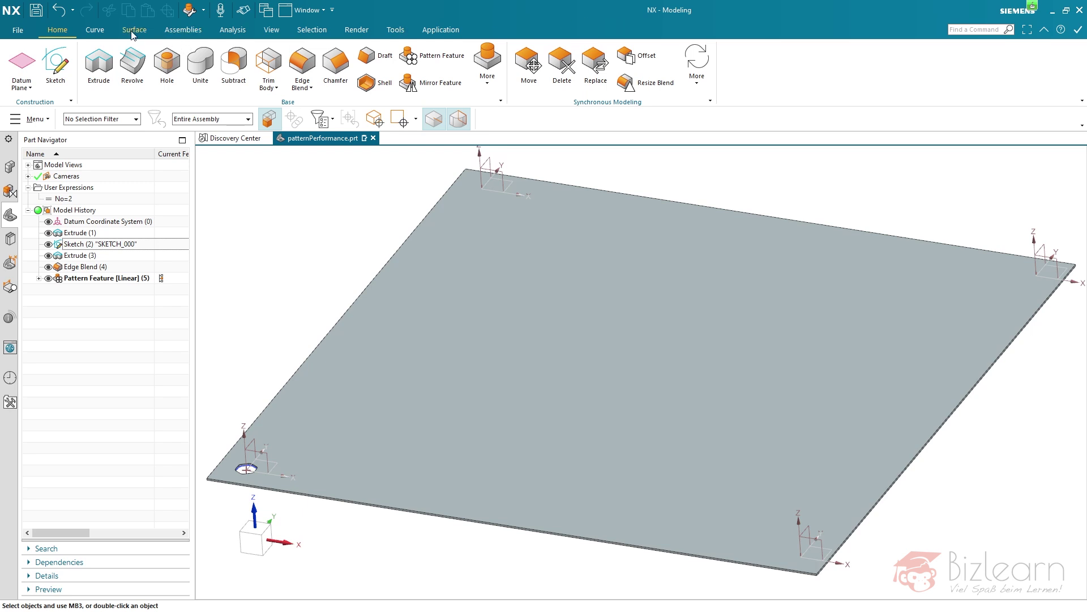
{"action": "left_click", "coordinate": [107, 34]}
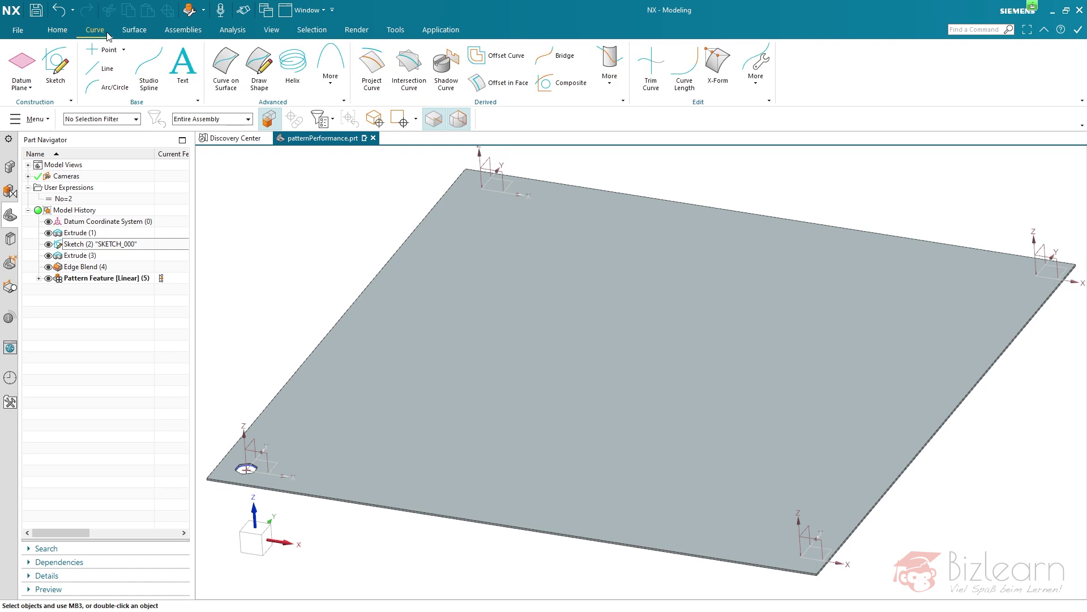
Start a Composite Curve and select the hole sketch's 13 curves.
{"action": "left_click", "coordinate": [567, 83]}
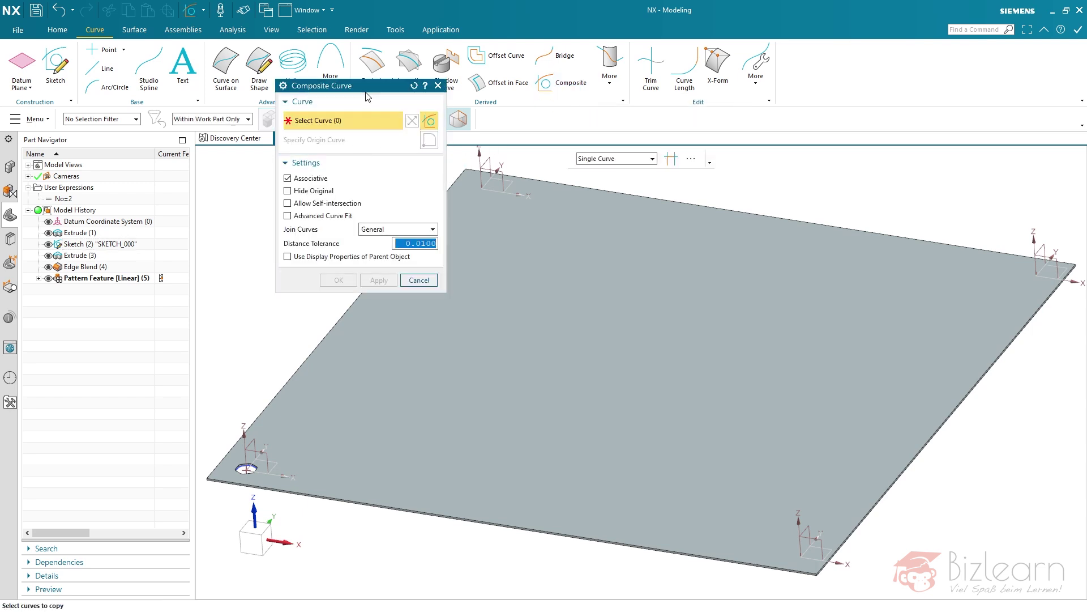
{"action": "left_click_drag", "start_coordinate": [366, 93], "coordinate": [327, 188]}
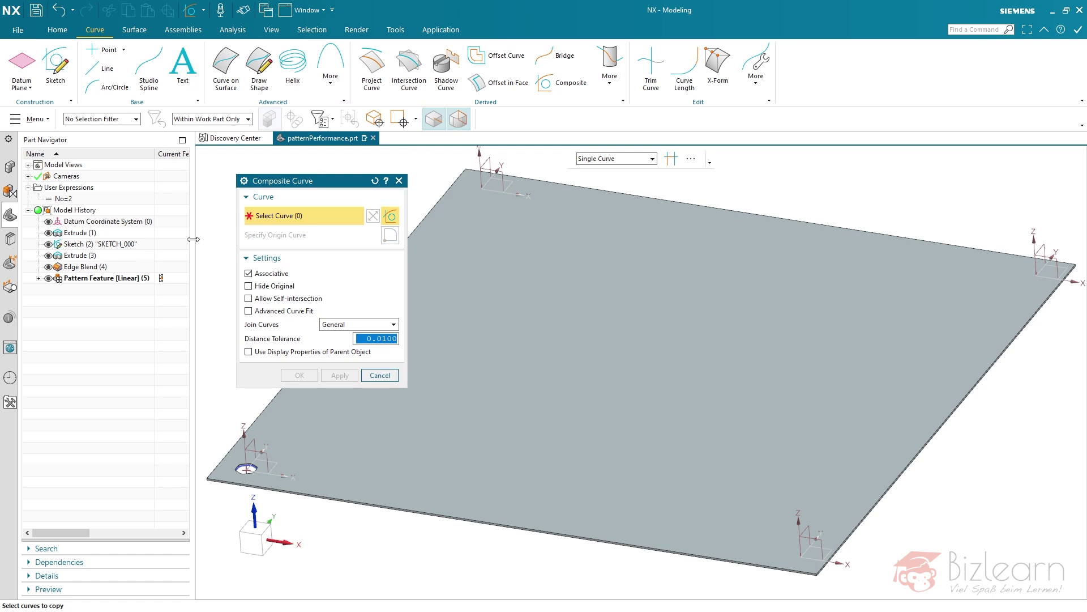
{"action": "left_click", "coordinate": [107, 244]}
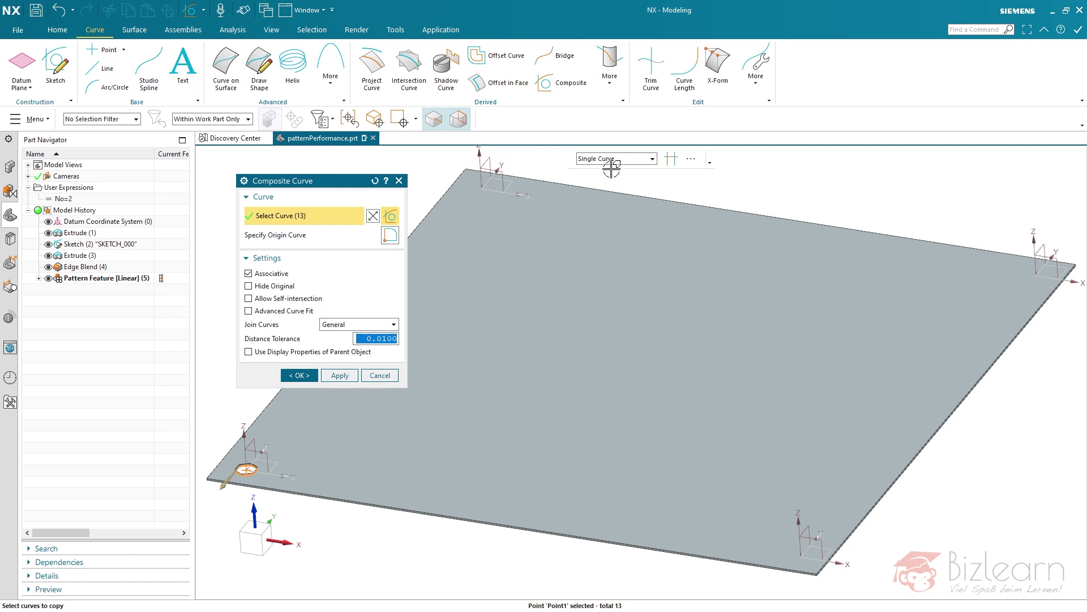
{"action": "right_click", "coordinate": [249, 471]}
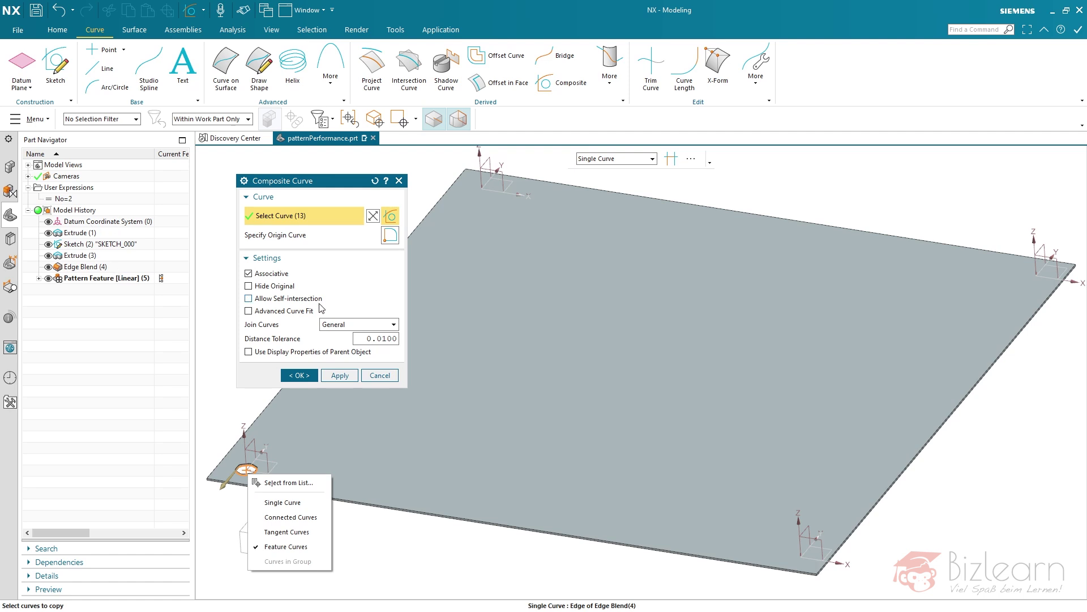
{"action": "left_click", "coordinate": [269, 328]}
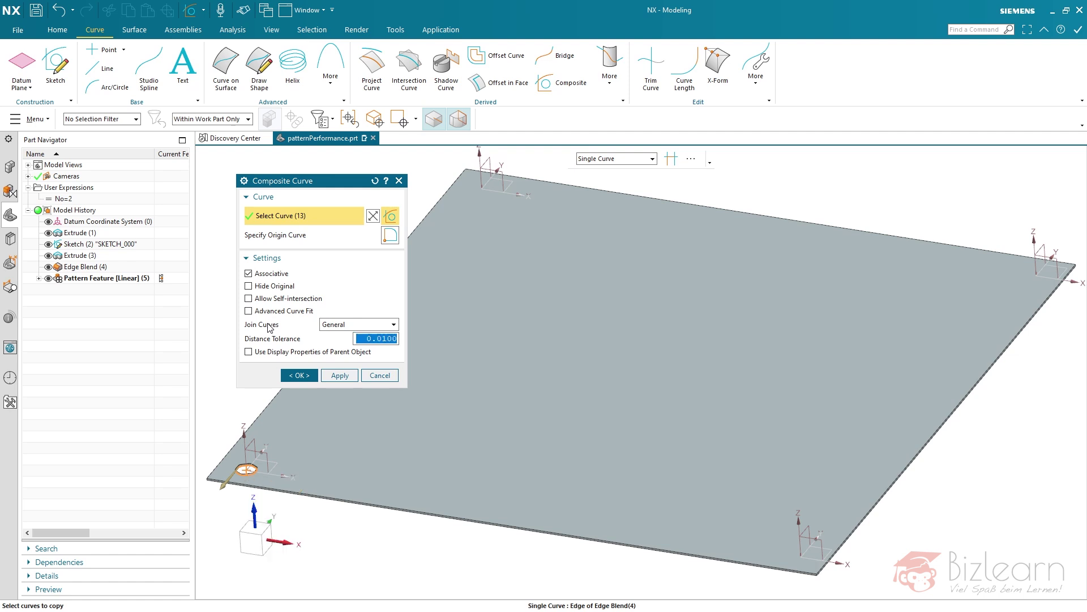
Set the composite curve's Join Curves option to General.
{"action": "left_click", "coordinate": [340, 325]}
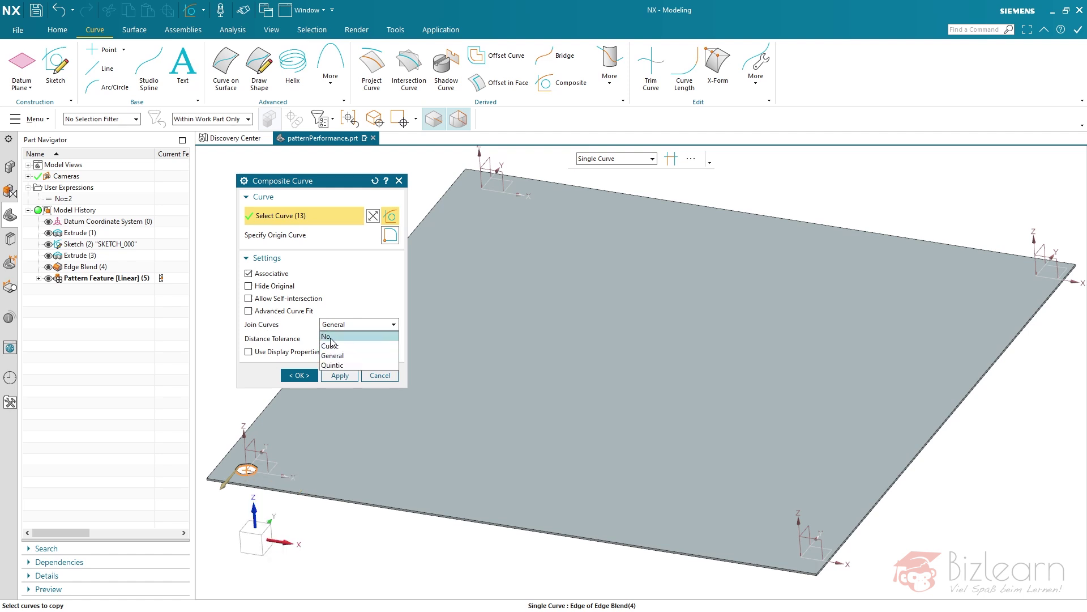
{"action": "left_click", "coordinate": [331, 336]}
{"action": "left_click", "coordinate": [337, 328]}
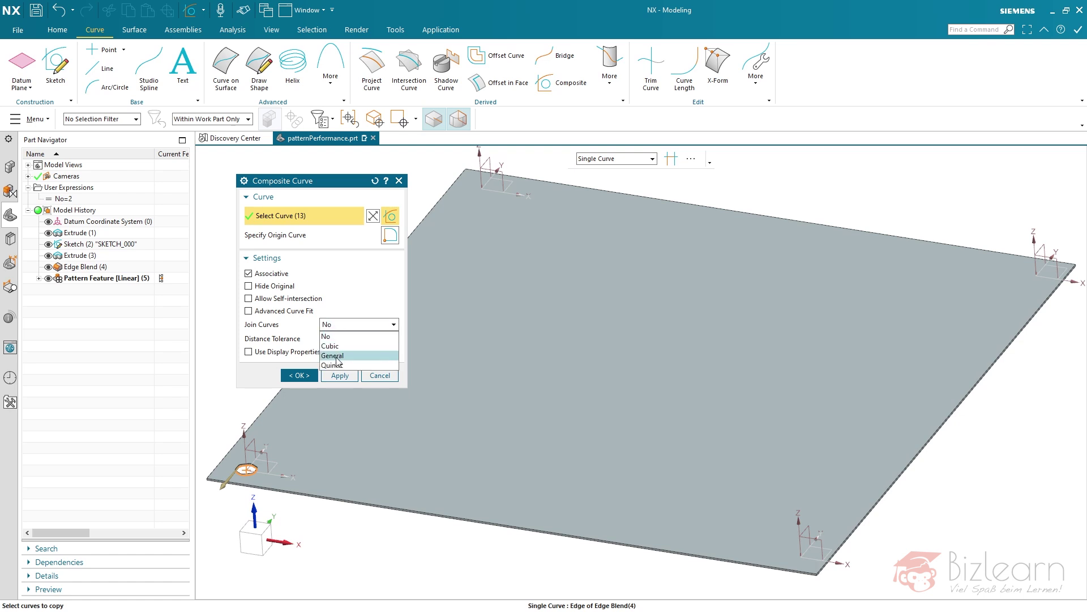
{"action": "left_click", "coordinate": [339, 355]}
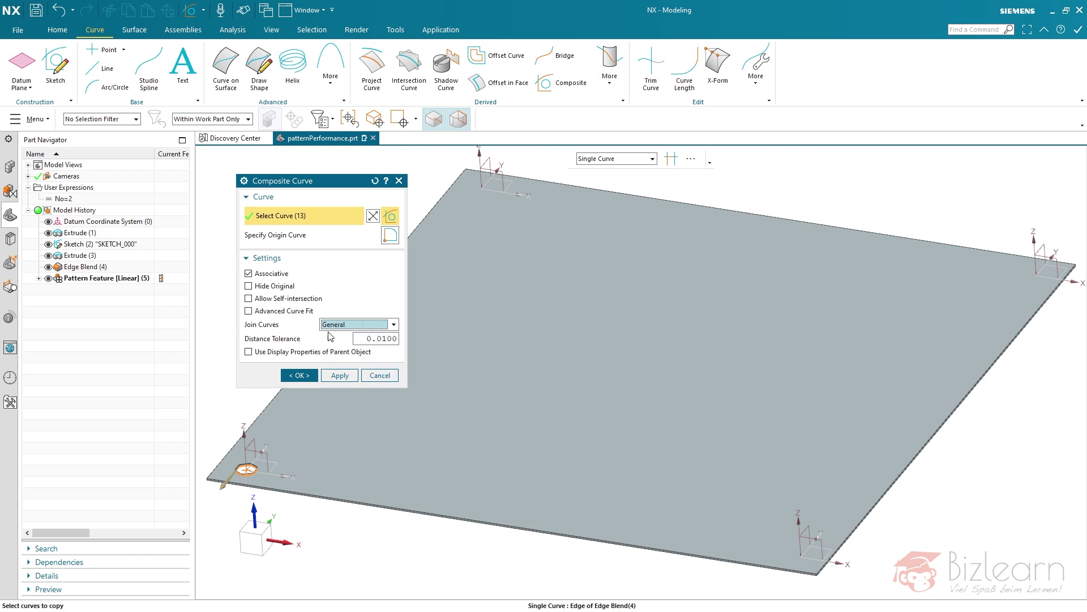
{"action": "left_click", "coordinate": [364, 329]}
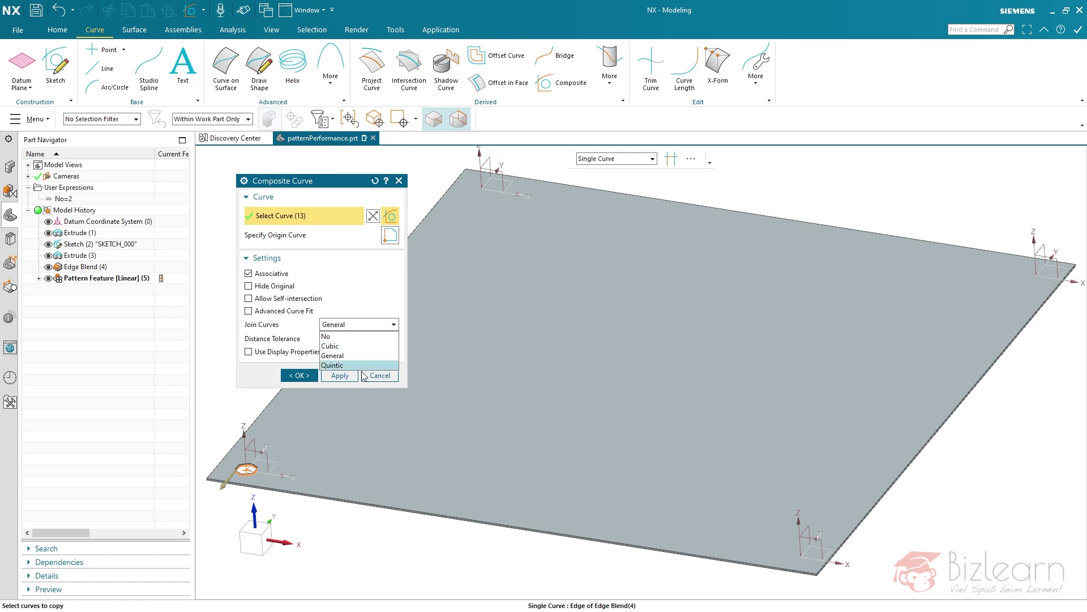
{"action": "left_click", "coordinate": [340, 355]}
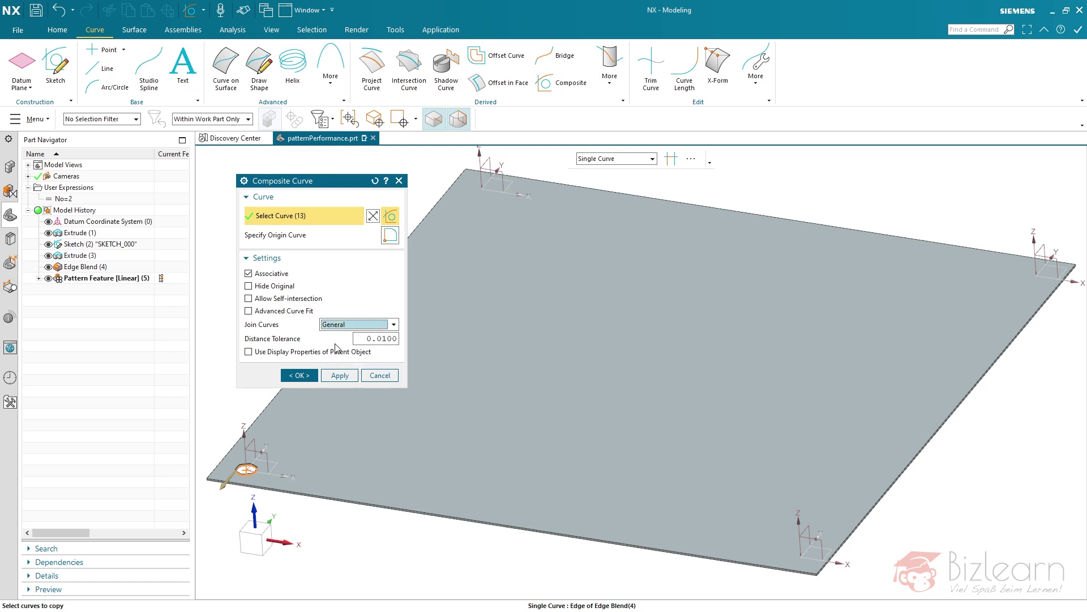
{"action": "scroll", "coordinate": [230, 477], "scroll_direction": "up", "scroll_amount": 5}
{"action": "scroll", "coordinate": [229, 477], "scroll_direction": "up", "scroll_amount": 1}
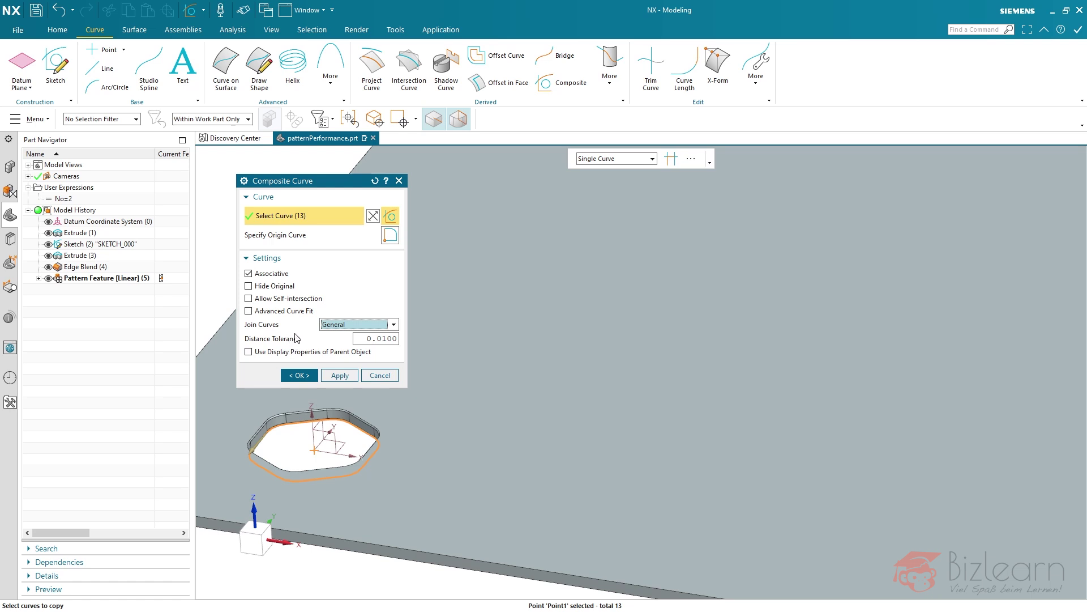
{"action": "left_click", "coordinate": [299, 374]}
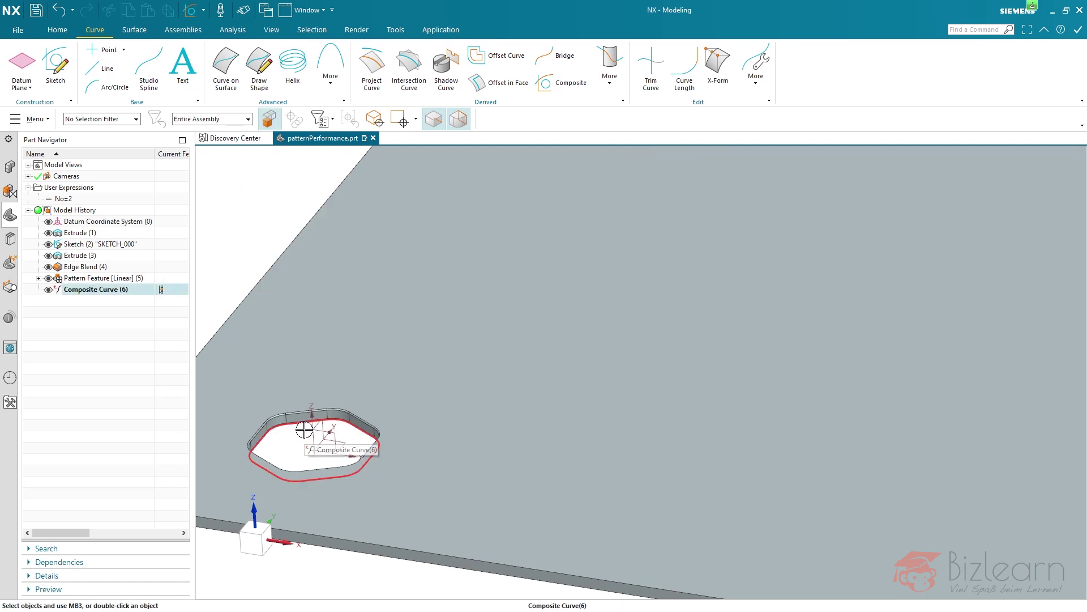
{"action": "scroll", "coordinate": [305, 430], "scroll_direction": "up", "scroll_amount": 6}
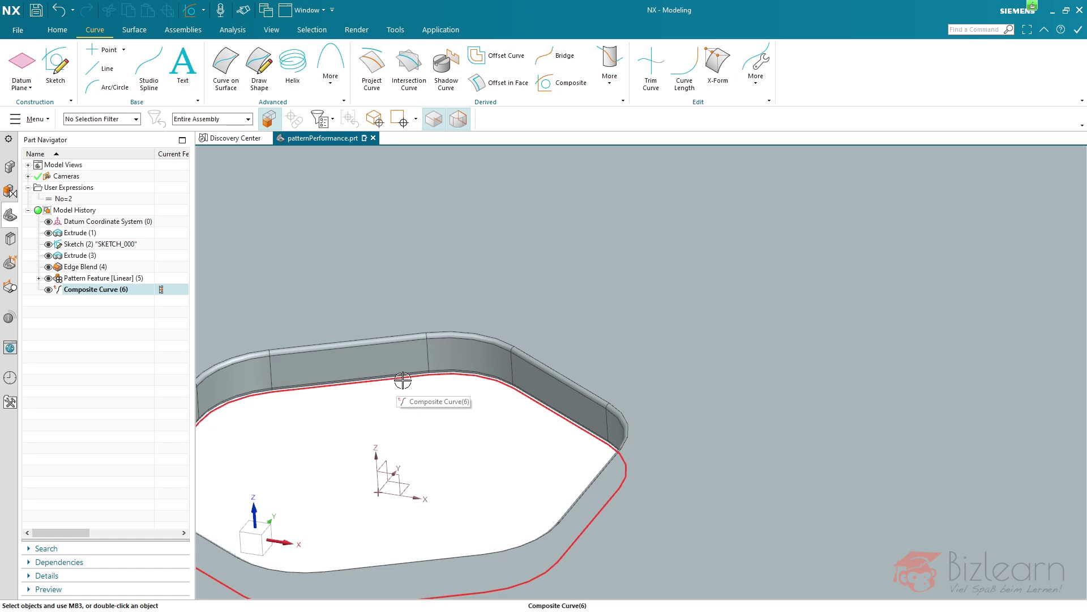
{"action": "mouse_move", "coordinate": [403, 381]}
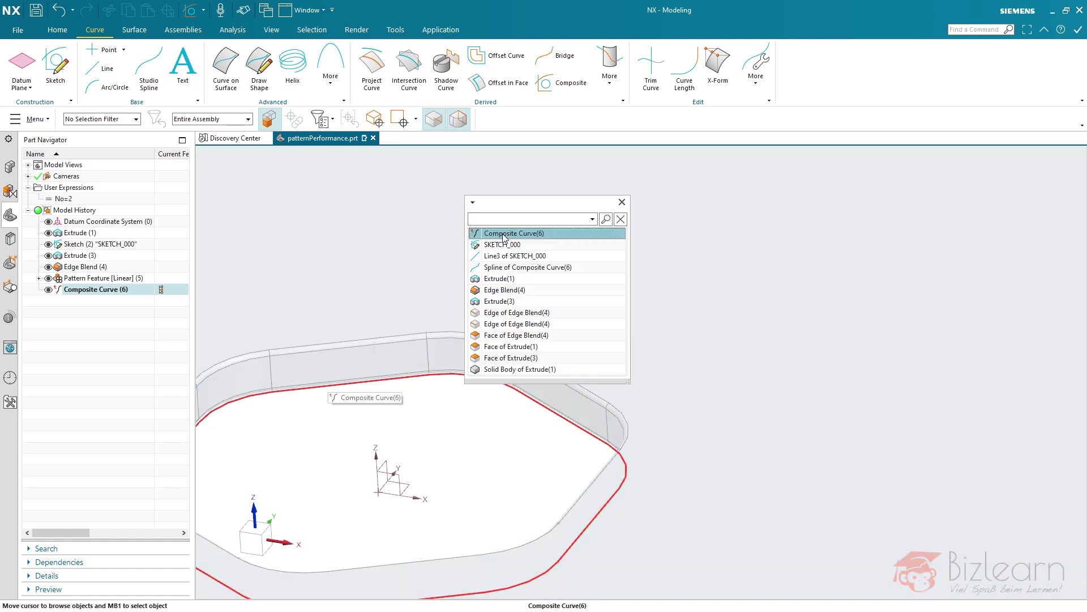
{"action": "left_click", "coordinate": [500, 268]}
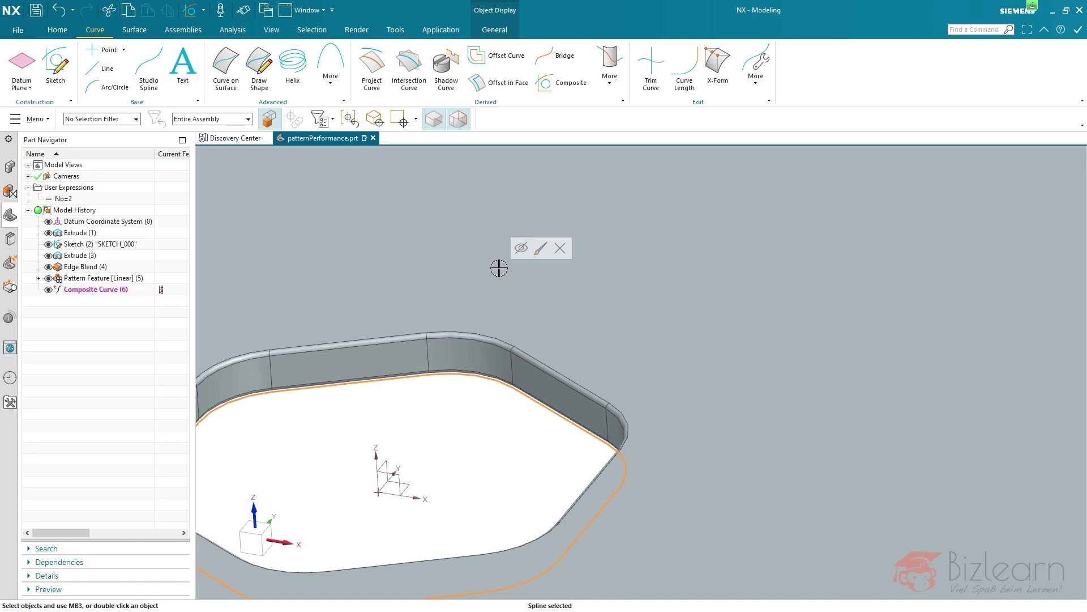
{"action": "key", "text": "ctrl+i"}
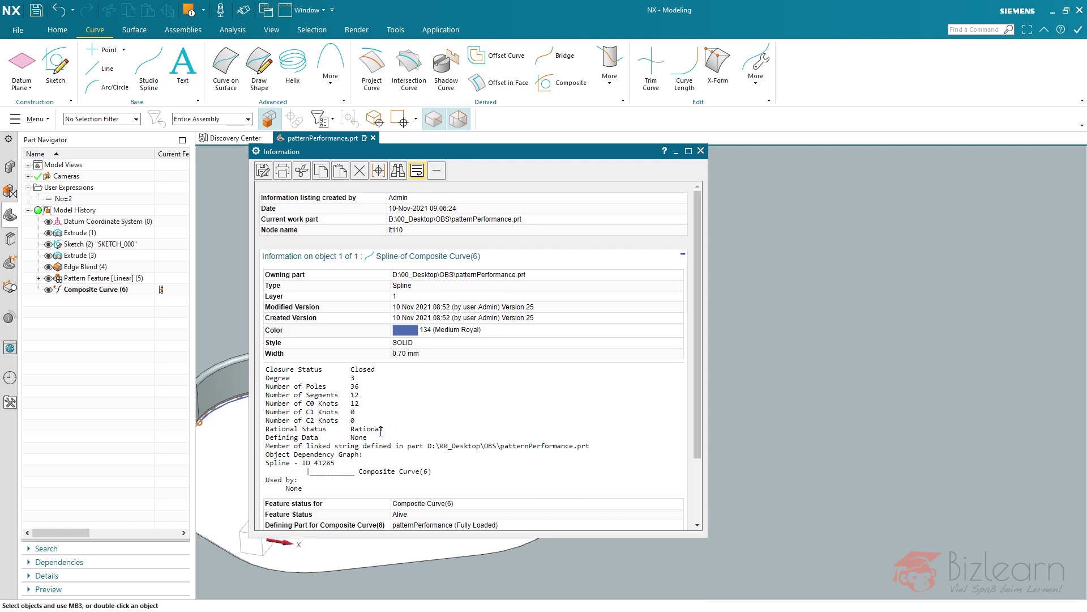
{"action": "left_click_drag", "start_coordinate": [438, 157], "coordinate": [773, 166]}
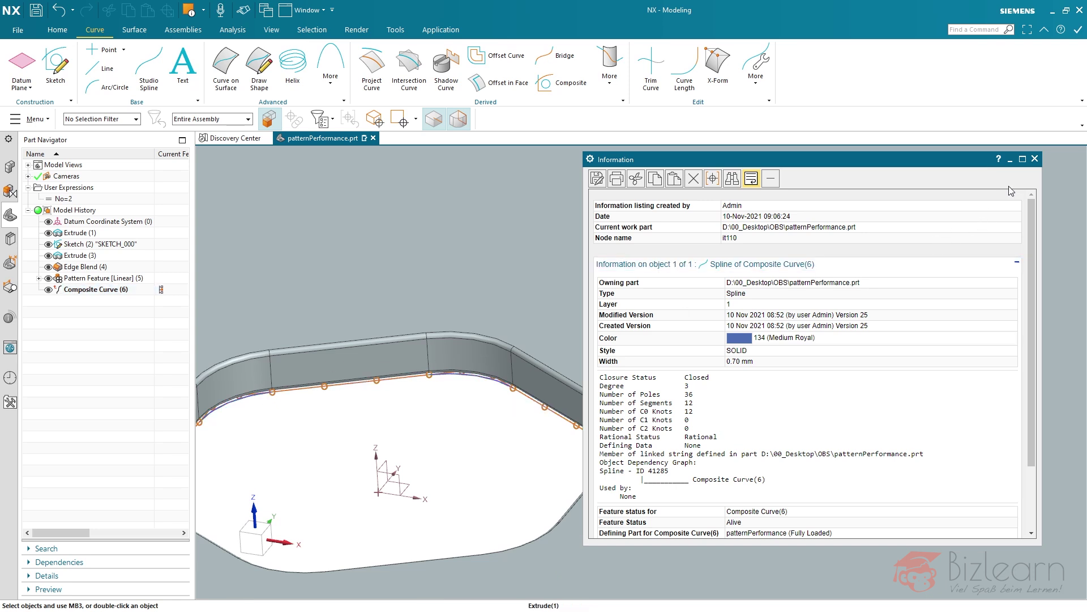
{"action": "left_click", "coordinate": [1035, 159]}
{"action": "right_click", "coordinate": [297, 433]}
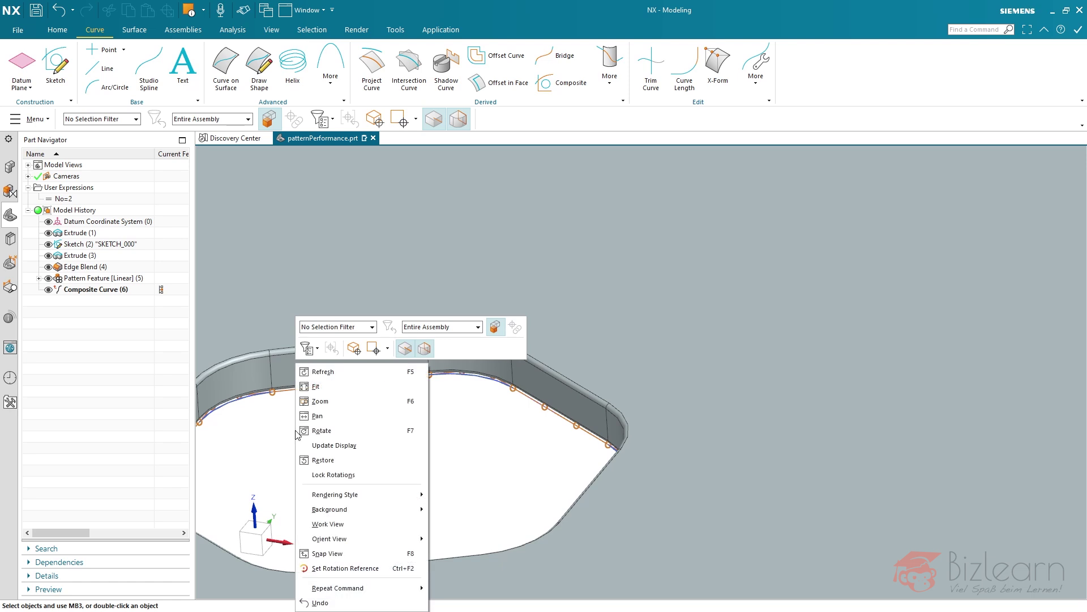
Move Composite Curve (6) up in the history to sit right after Sketch (2).
{"action": "left_click", "coordinate": [340, 372]}
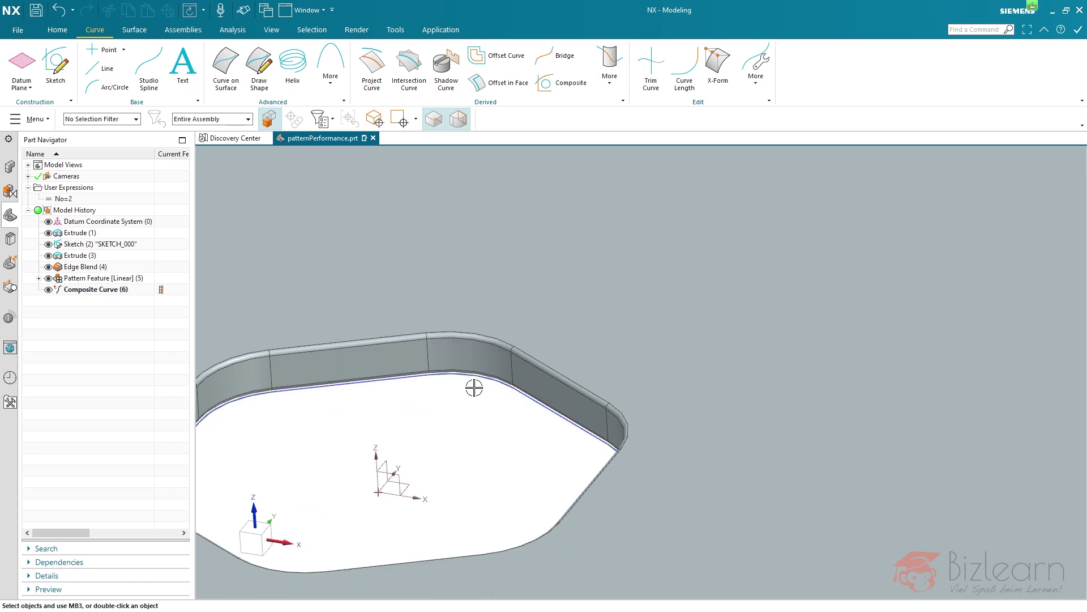
{"action": "scroll", "coordinate": [487, 403], "scroll_direction": "down", "scroll_amount": 2}
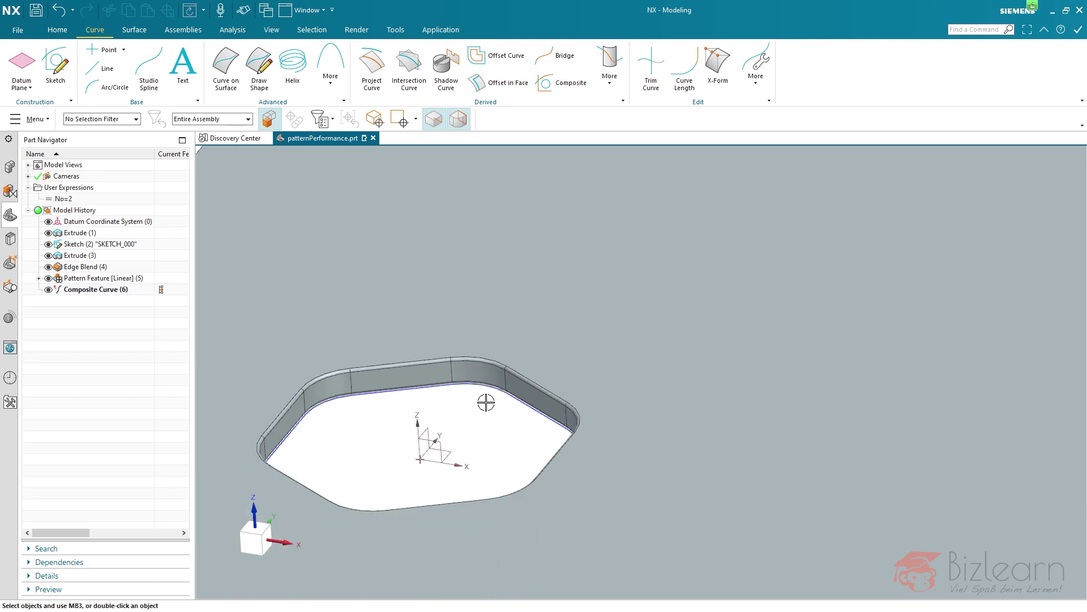
{"action": "left_click", "coordinate": [83, 293]}
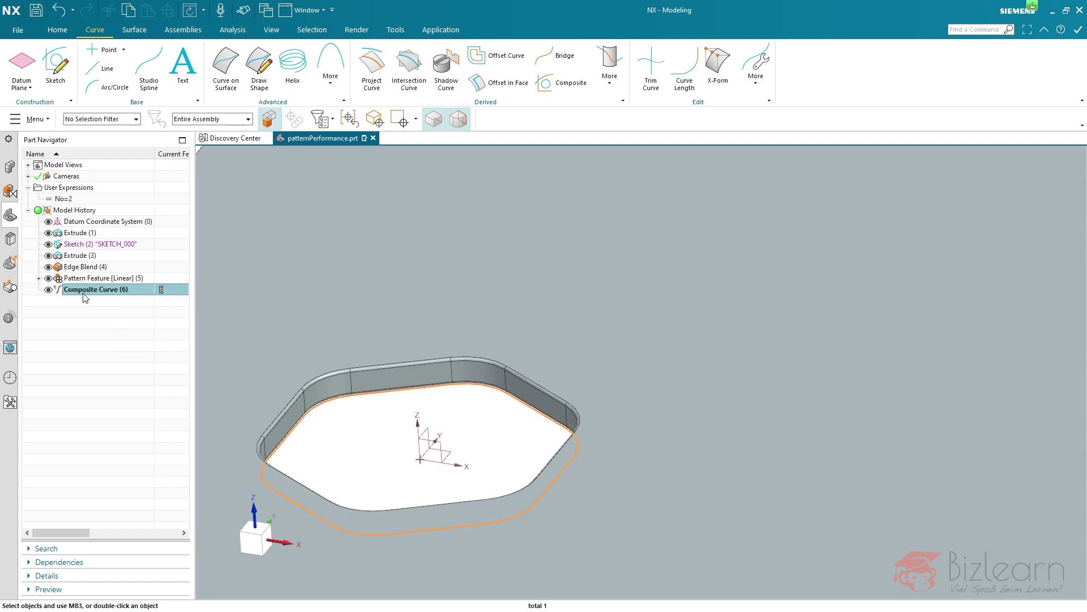
{"action": "mouse_move", "coordinate": [81, 296]}
{"action": "left_mouse_down"}
{"action": "mouse_move", "coordinate": [110, 272]}
{"action": "mouse_move", "coordinate": [109, 256]}
{"action": "left_mouse_up"}
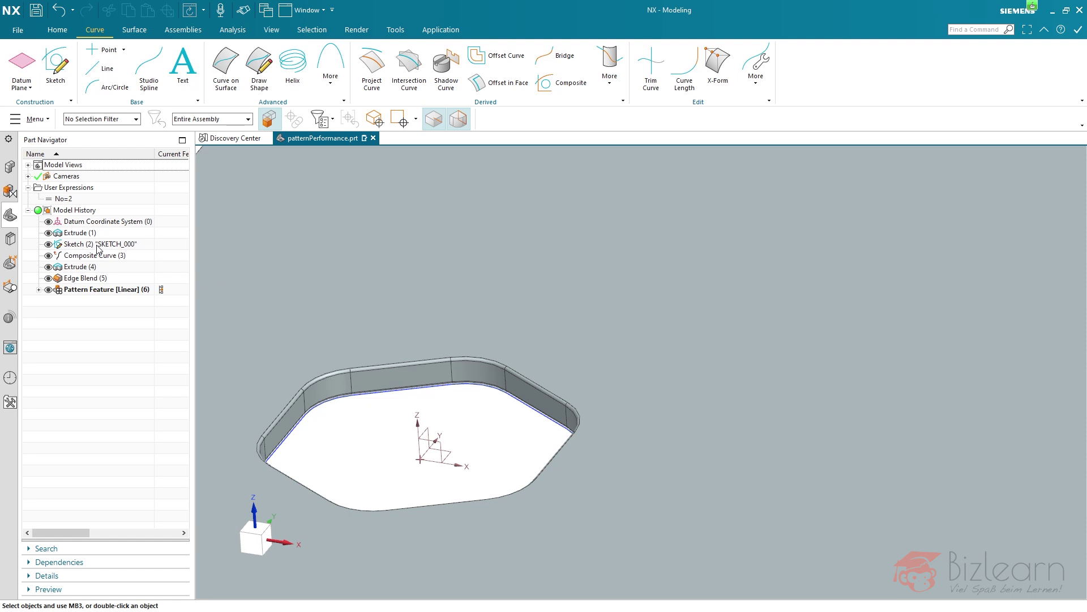
{"action": "left_click", "coordinate": [100, 246]}
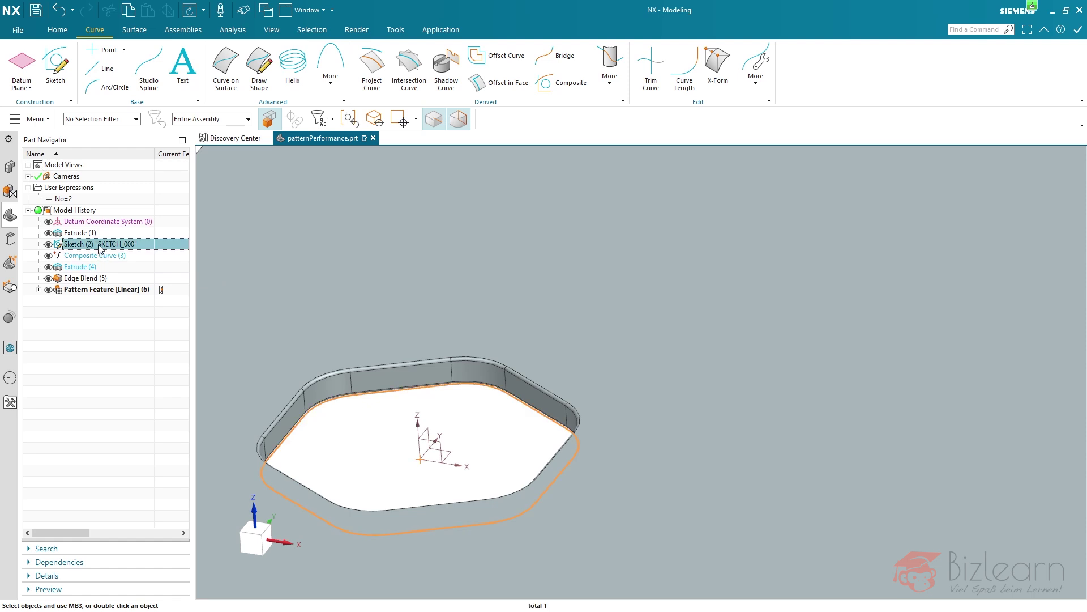
{"action": "right_click", "coordinate": [100, 247]}
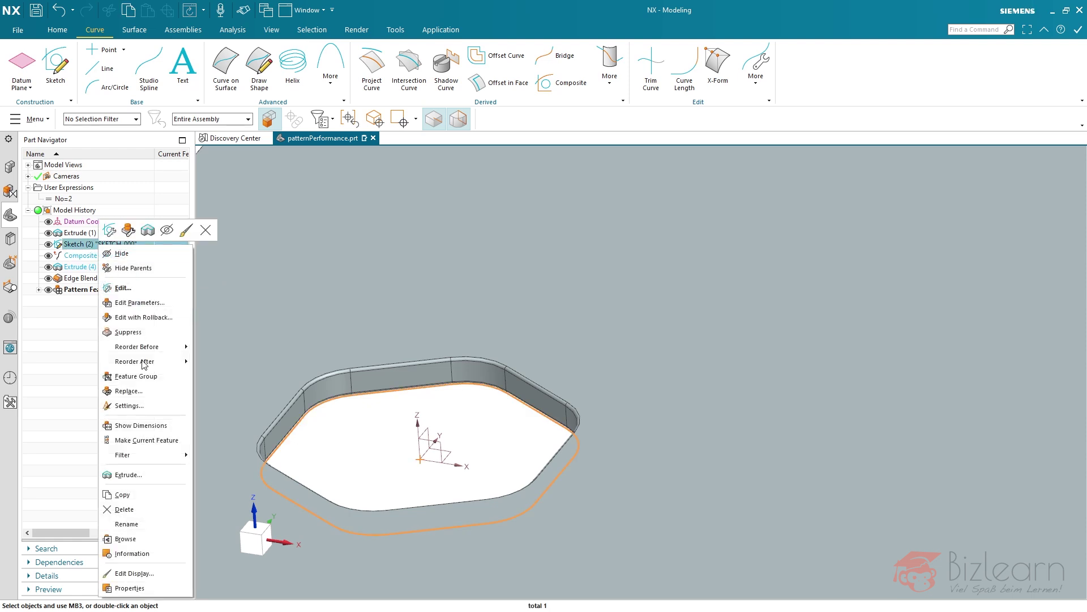
Replace Sketch (2) with Composite Curve (3) as the profile driving Extrude (4).
{"action": "left_click", "coordinate": [141, 389]}
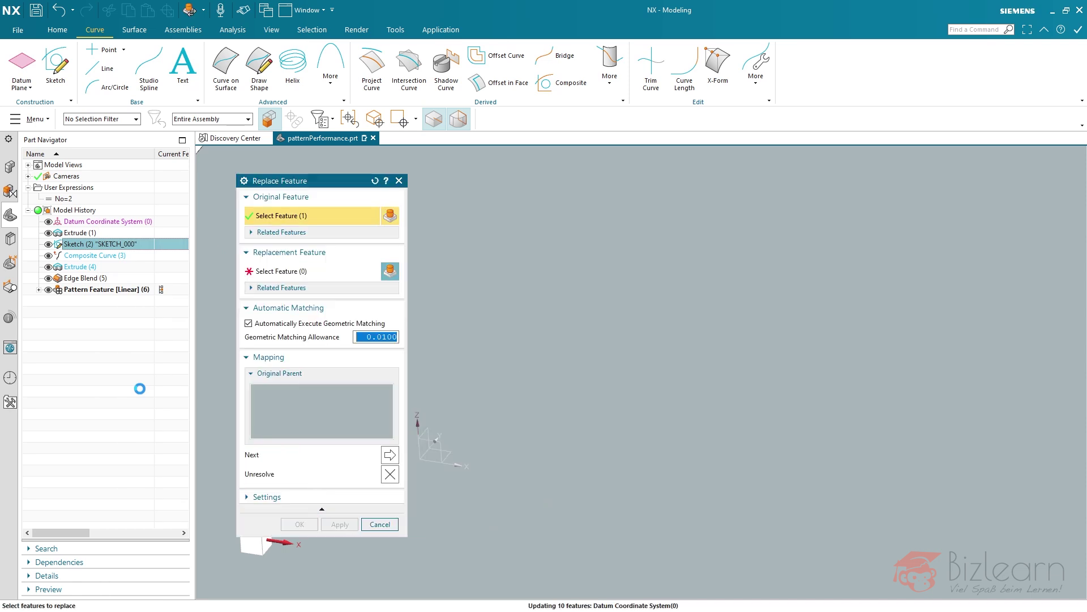
{"action": "left_click", "coordinate": [262, 276]}
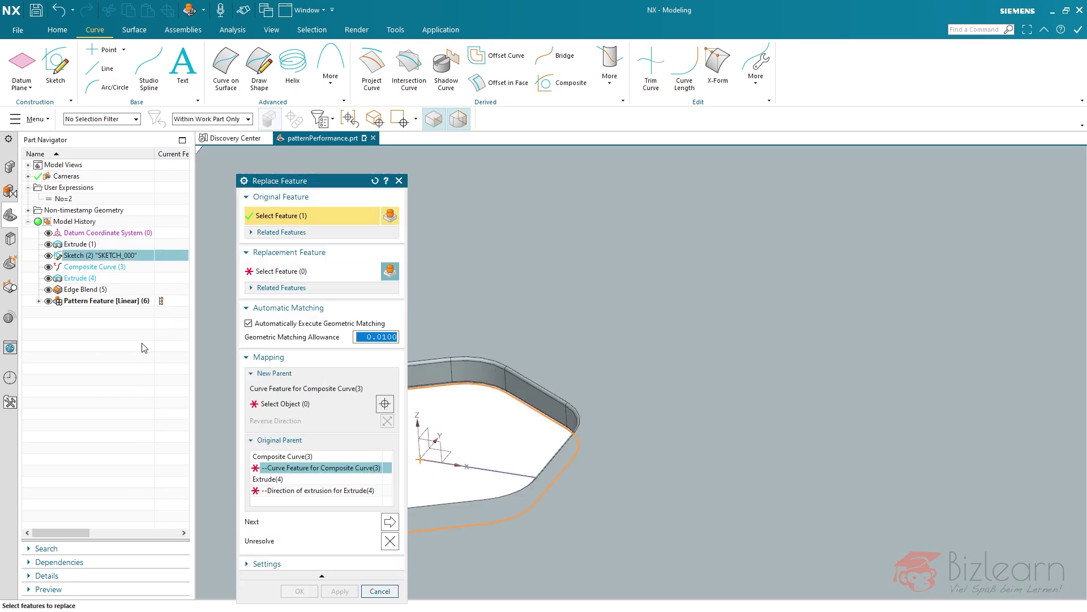
{"action": "left_click", "coordinate": [91, 268]}
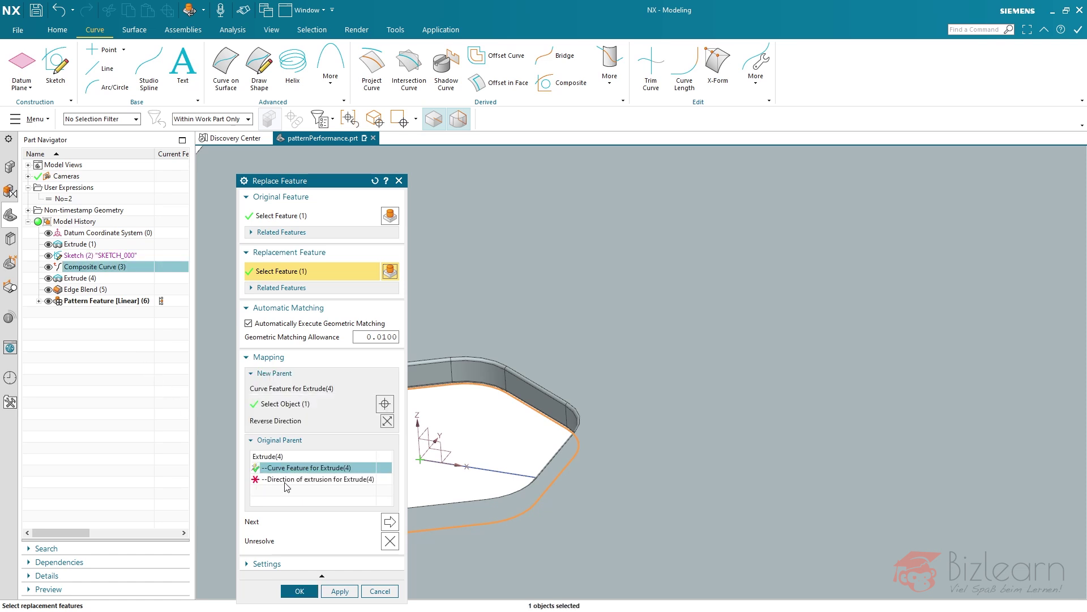
{"action": "left_click", "coordinate": [288, 480]}
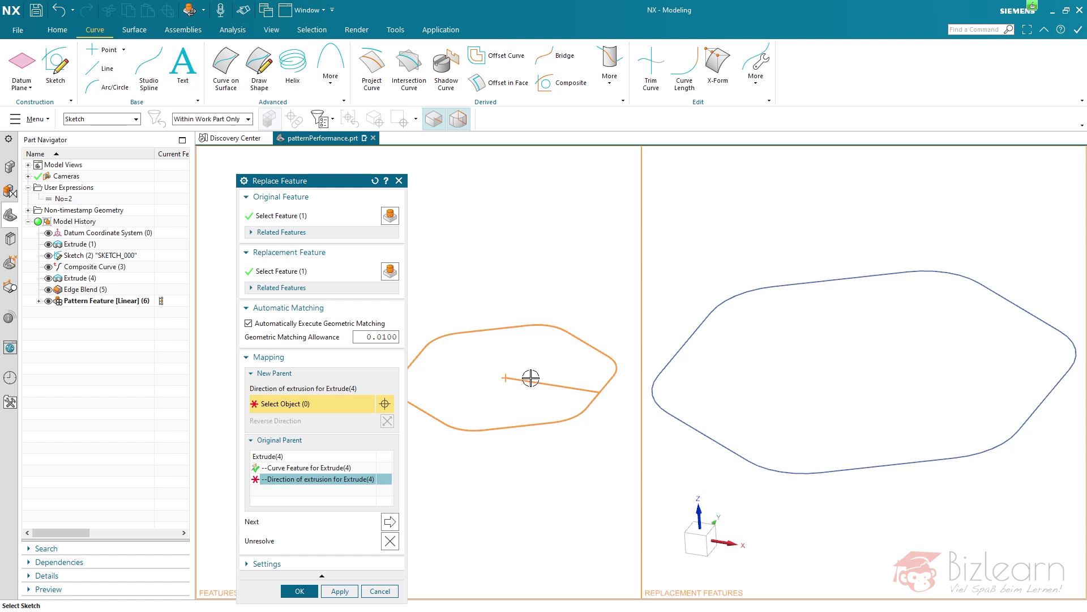
{"action": "scroll", "coordinate": [818, 386], "scroll_direction": "down", "scroll_amount": 3}
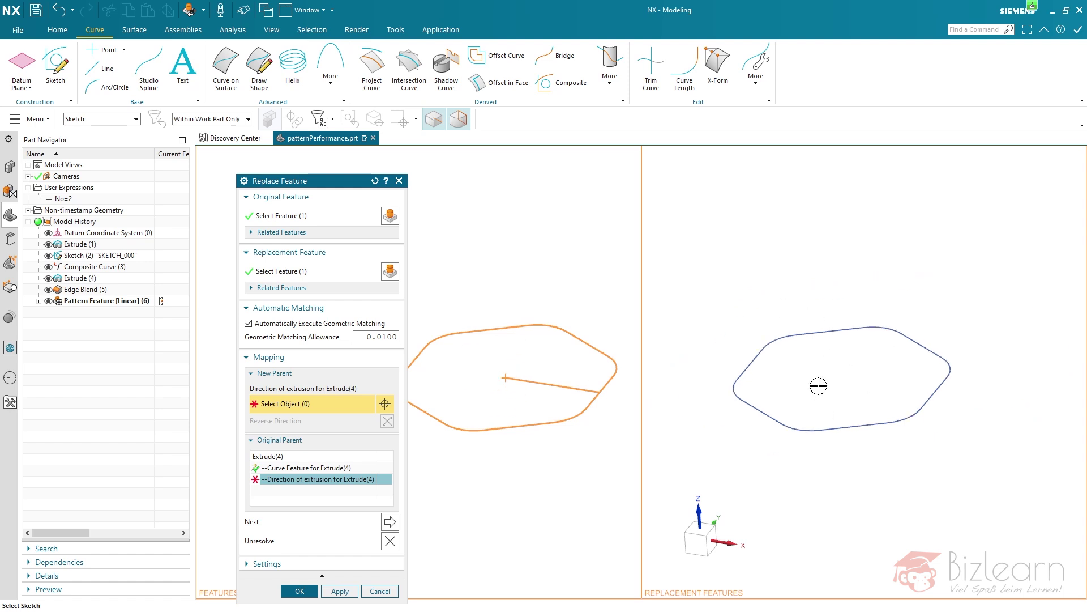
{"action": "scroll", "coordinate": [819, 385], "scroll_direction": "down", "scroll_amount": 6}
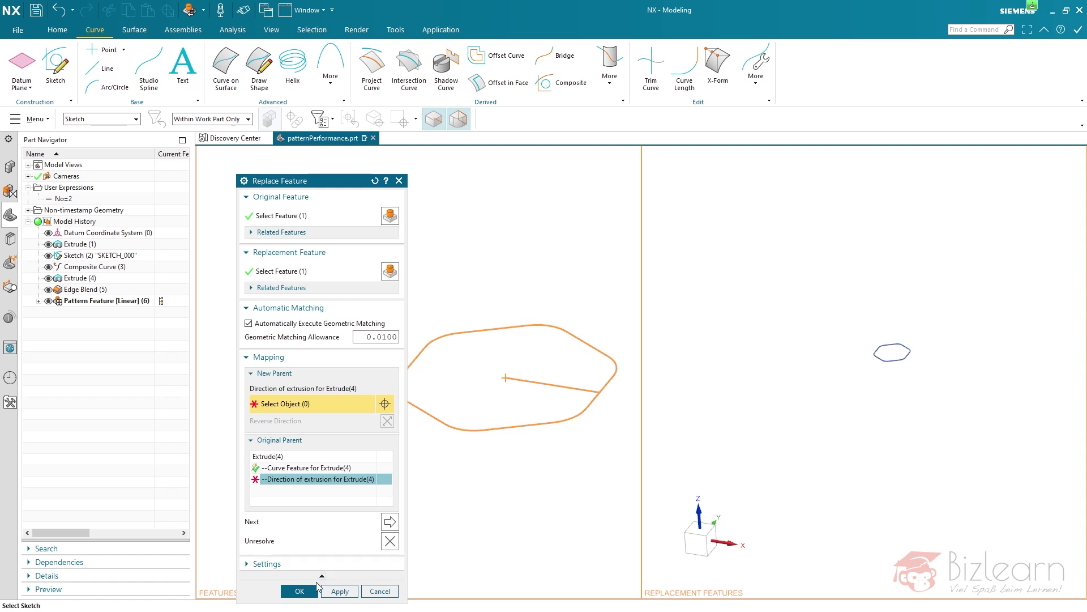
{"action": "left_click", "coordinate": [292, 590]}
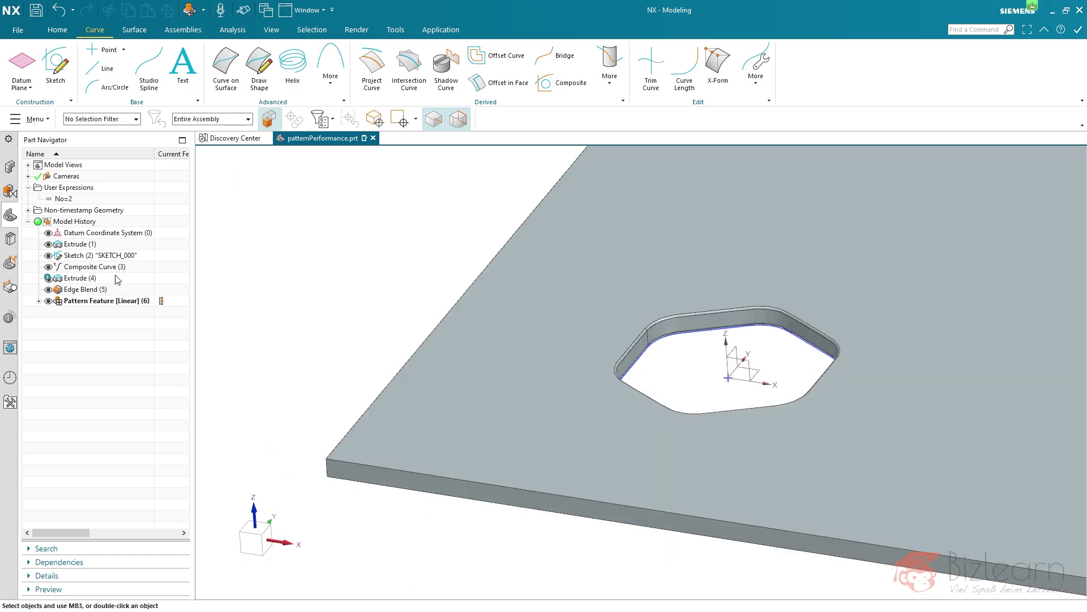
{"action": "left_click", "coordinate": [97, 277]}
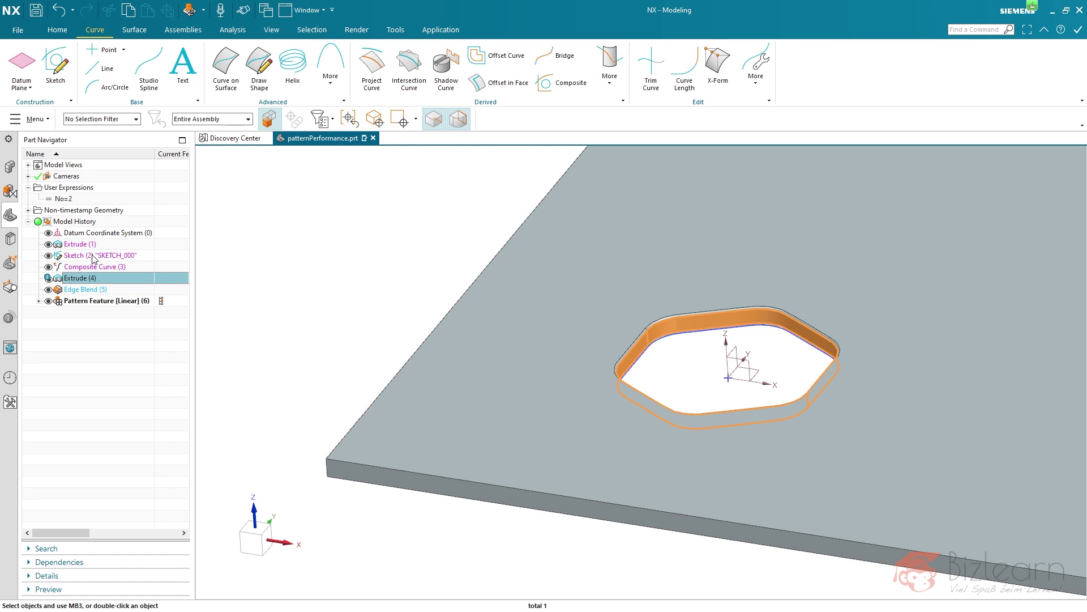
{"action": "left_click", "coordinate": [86, 268]}
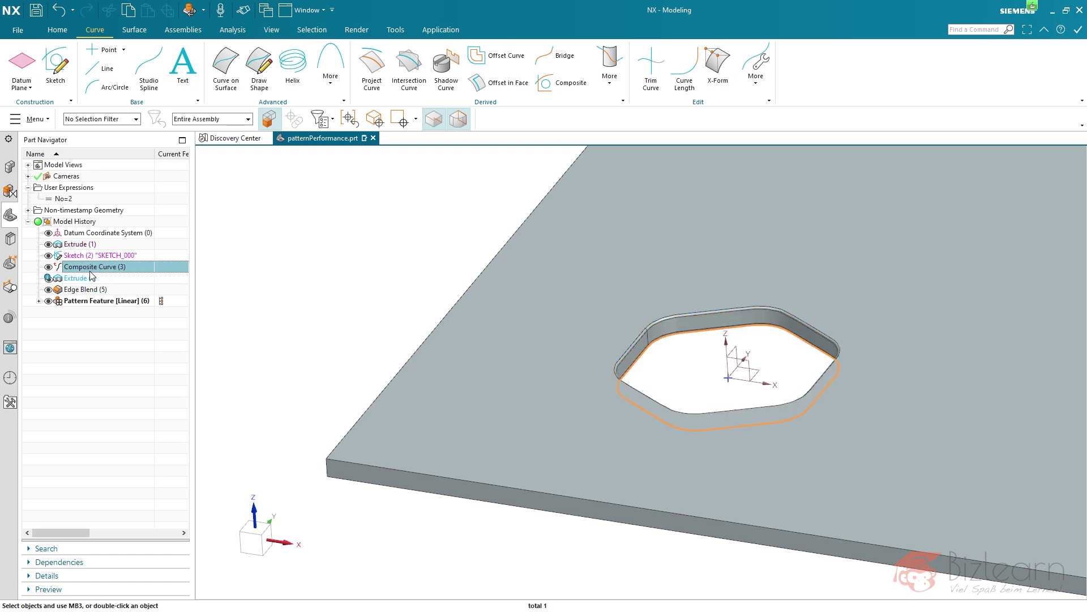
{"action": "key", "text": "Escape"}
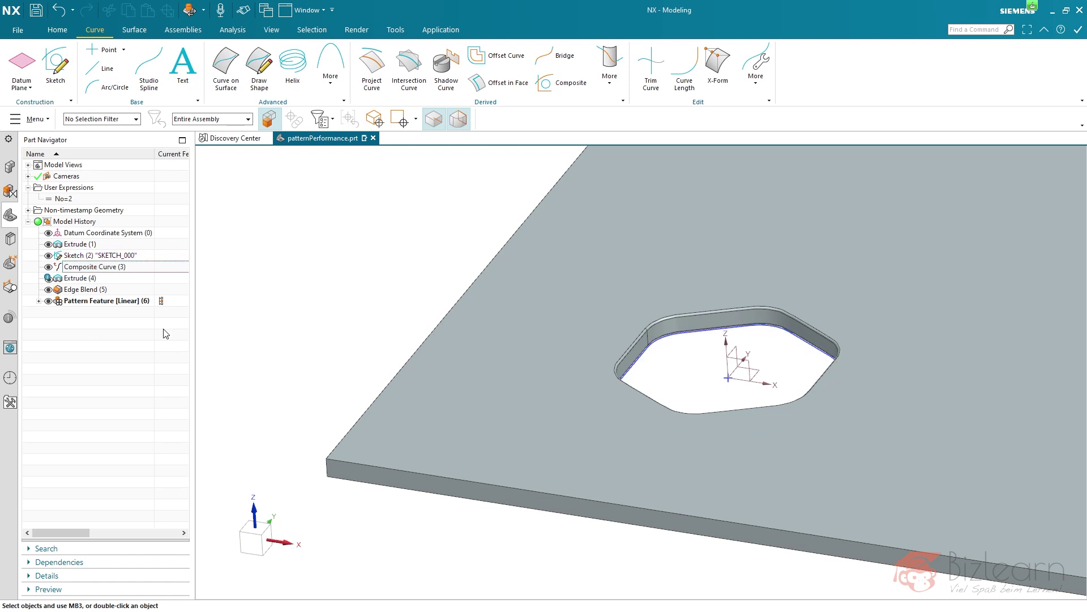
{"action": "key", "text": "ctrl+f"}
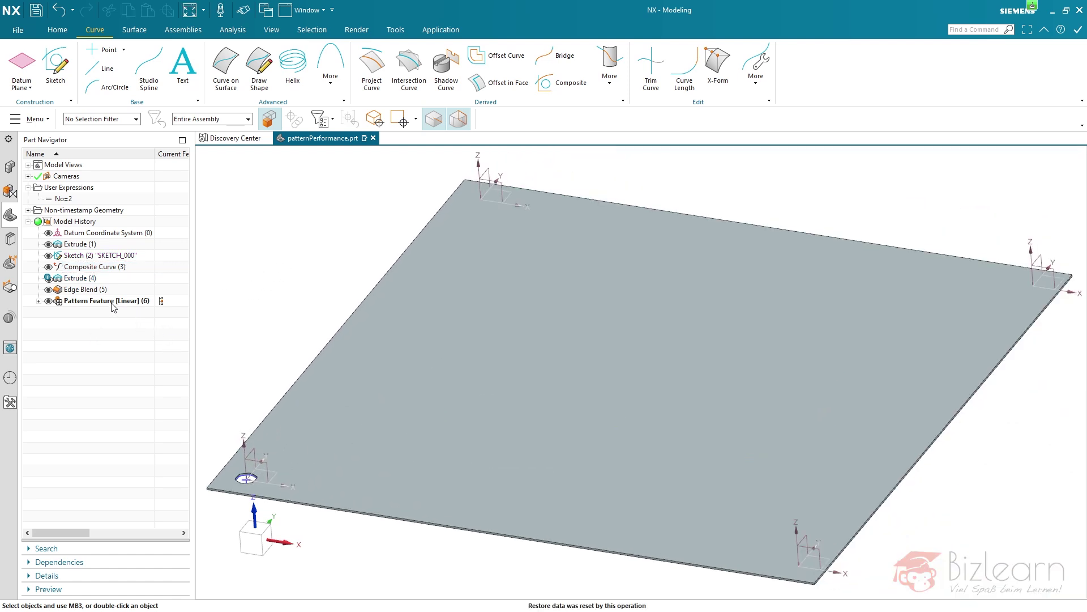
{"action": "left_click", "coordinate": [113, 303]}
Edit the linear pattern so it repeats Extrude (4) and Edge Blend (5).
{"action": "double_click", "coordinate": [109, 303]}
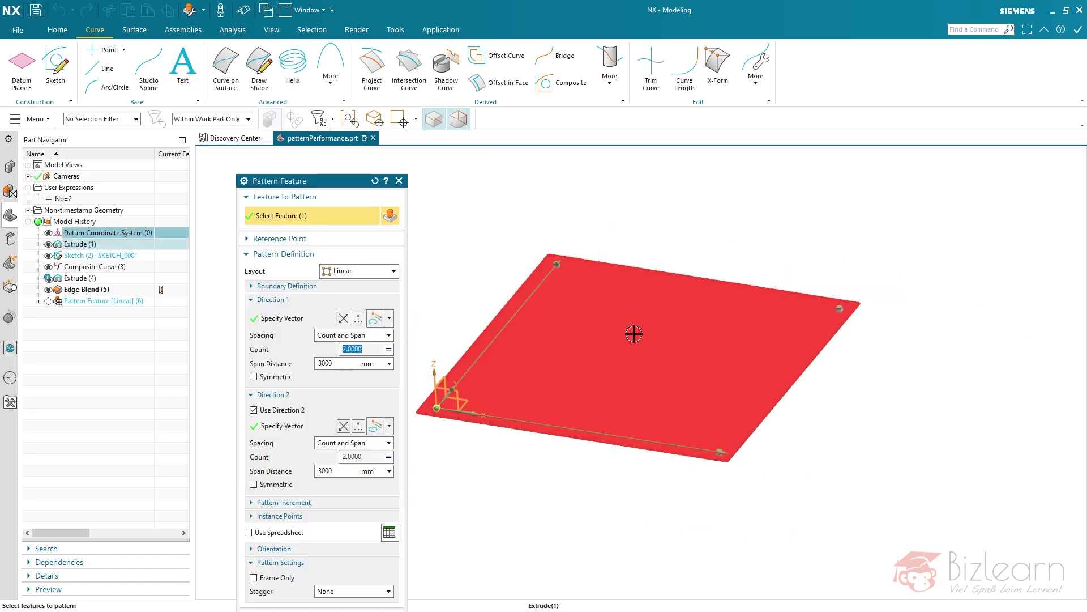
{"action": "scroll", "coordinate": [512, 393], "scroll_direction": "up", "scroll_amount": 6}
{"action": "scroll", "coordinate": [497, 363], "scroll_direction": "up", "scroll_amount": 4}
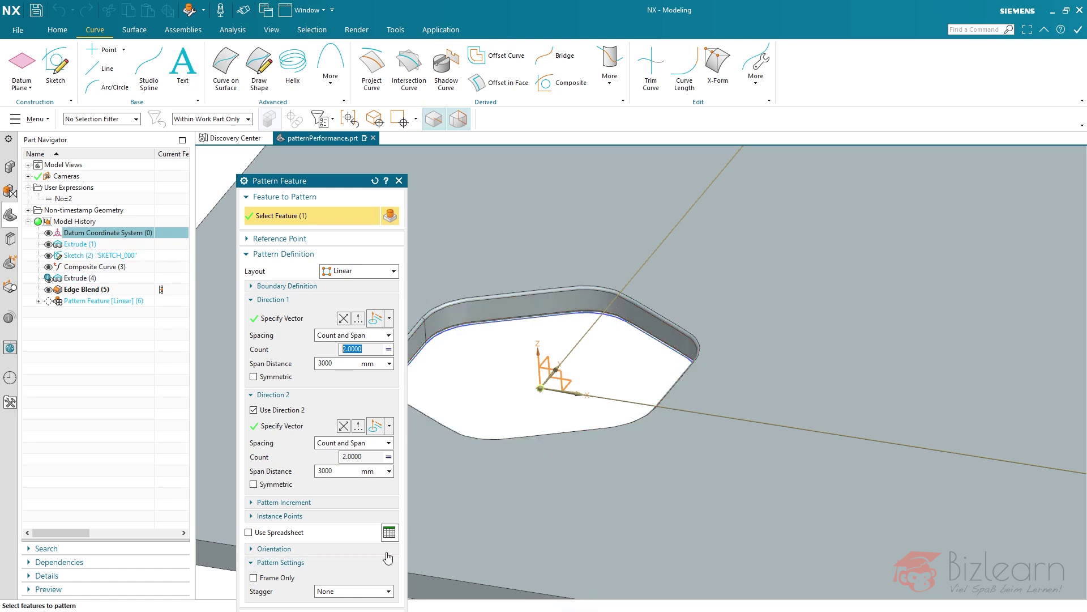
{"action": "left_click_drag", "start_coordinate": [343, 189], "coordinate": [263, 74]}
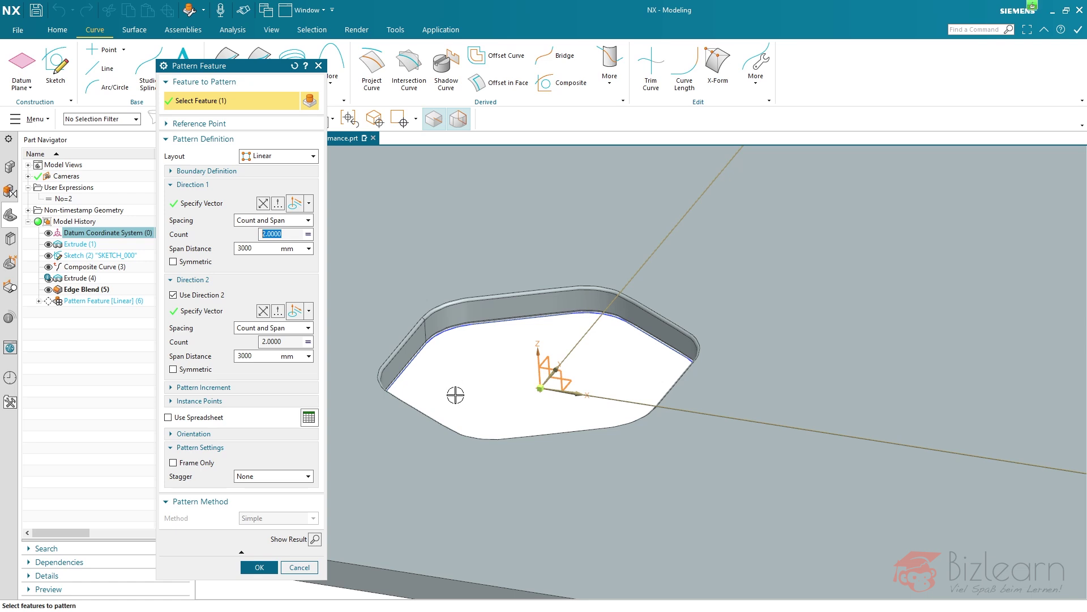
{"action": "key", "text": "Escape"}
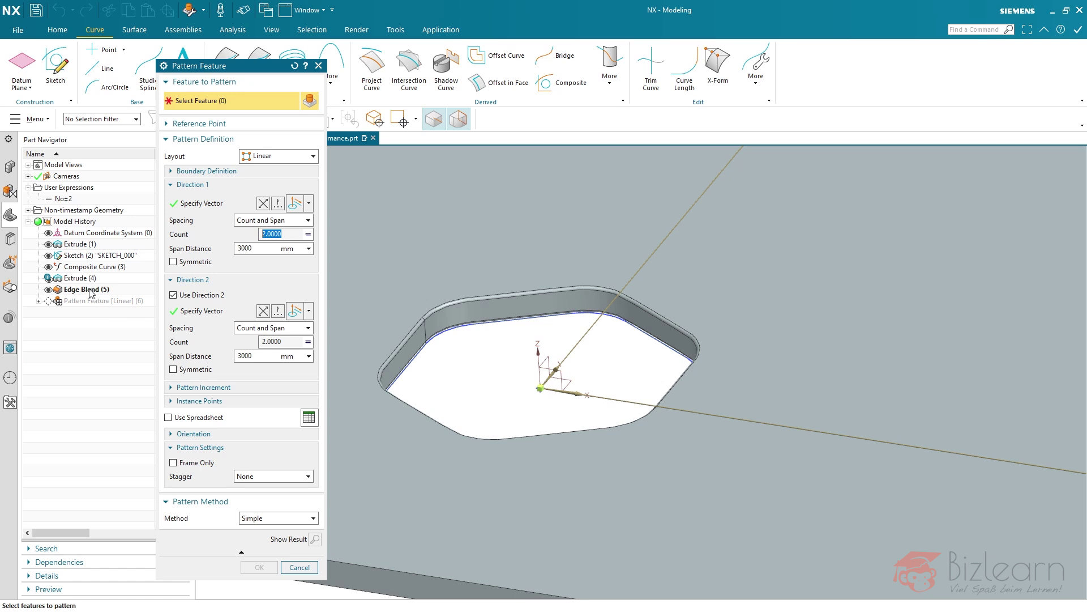
{"action": "left_click", "coordinate": [82, 279]}
{"action": "left_click", "coordinate": [85, 290]}
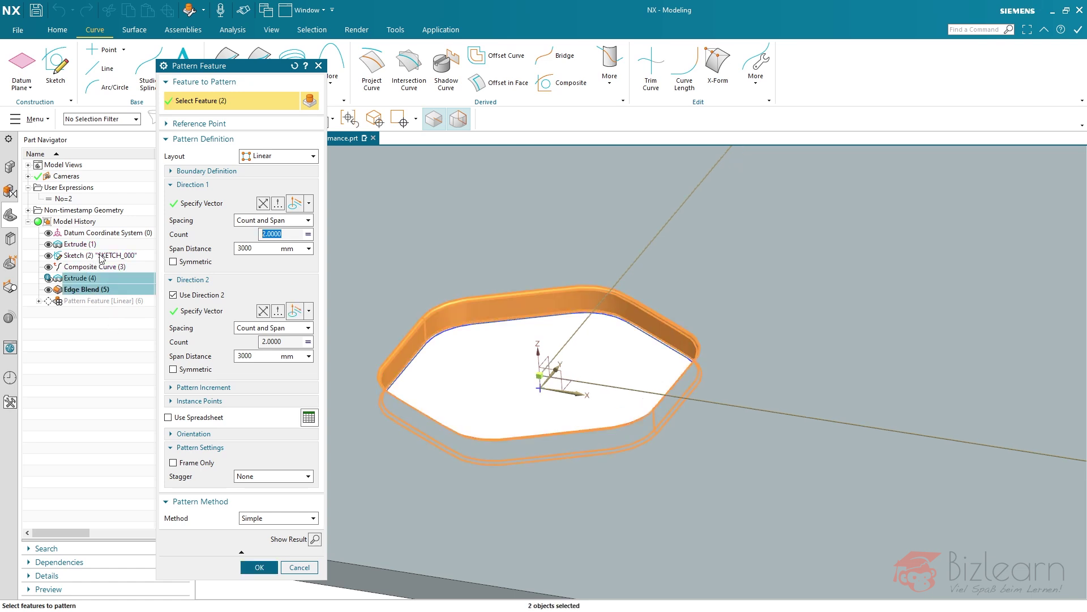
{"action": "middle_click", "coordinate": [107, 371]}
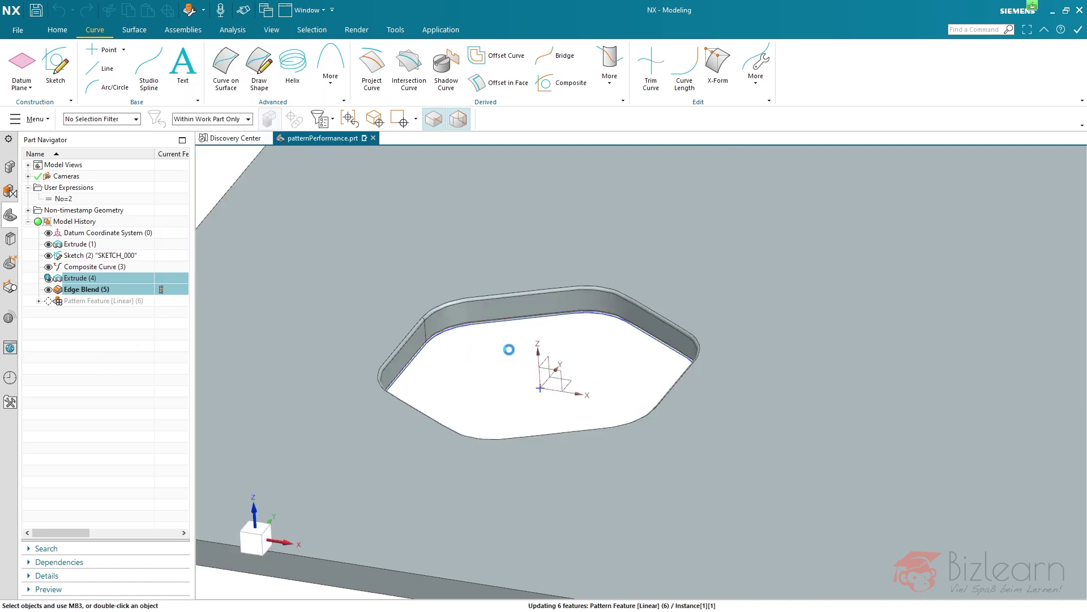
Zoom in to inspect the corner holes, then fit the whole plate in view.
{"action": "scroll", "coordinate": [504, 357], "scroll_direction": "down", "scroll_amount": 6}
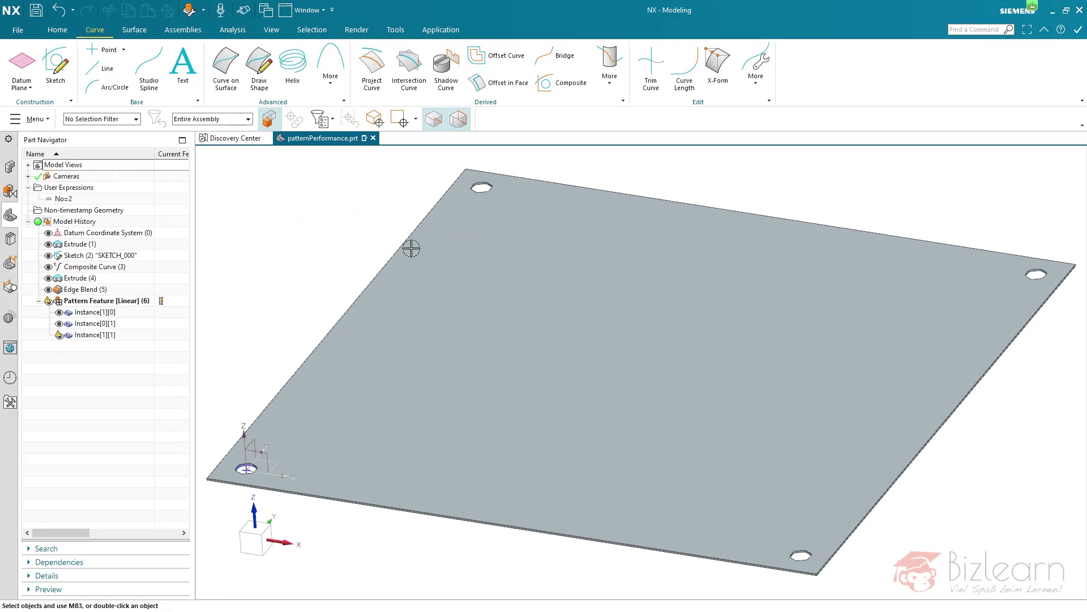
{"action": "scroll", "coordinate": [493, 175], "scroll_direction": "up", "scroll_amount": 5}
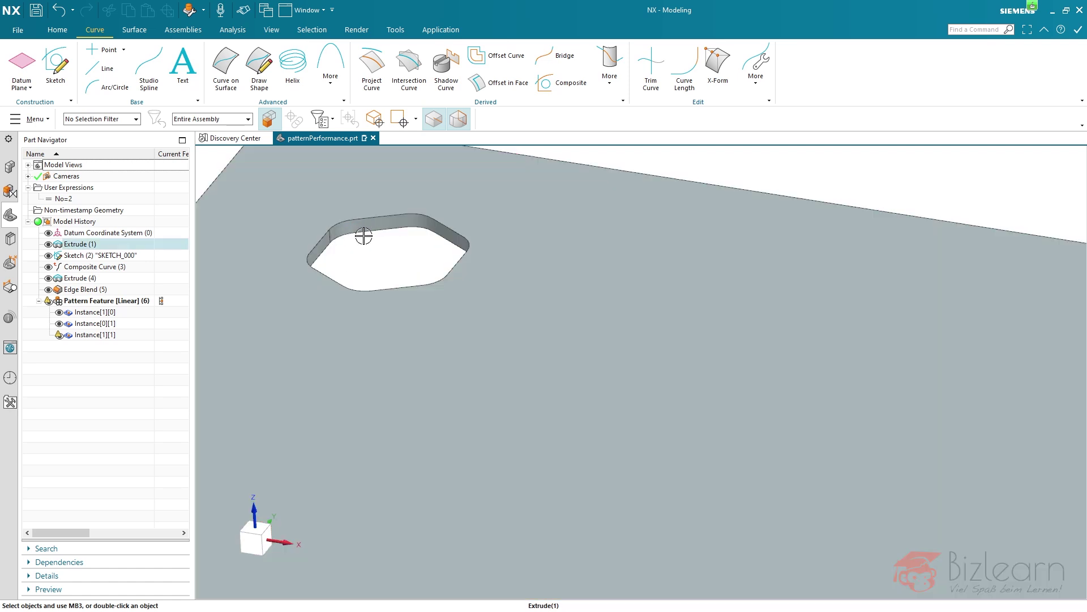
{"action": "scroll", "coordinate": [359, 235], "scroll_direction": "down", "scroll_amount": 5}
{"action": "key", "text": "ctrl+f"}
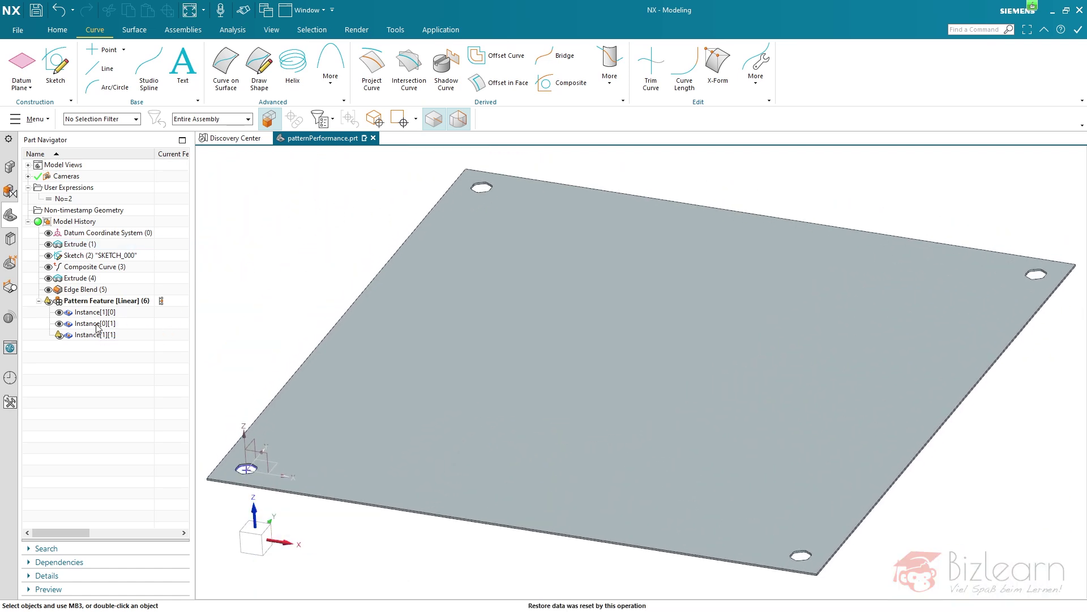
Change the linear pattern's method to Variational, preview the corner holes, and accept.
{"action": "double_click", "coordinate": [97, 302]}
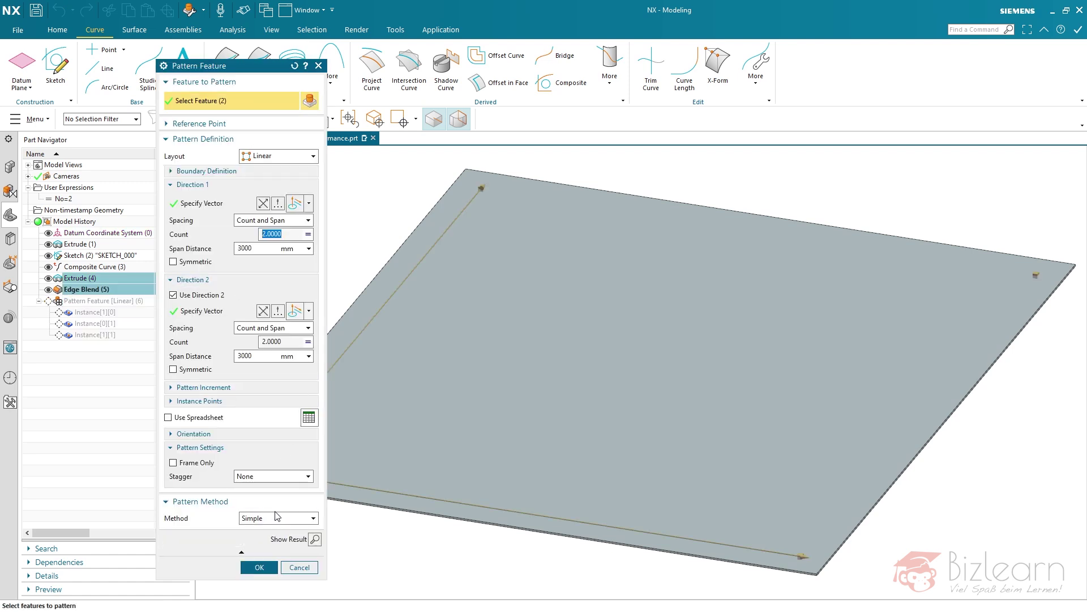
{"action": "left_click", "coordinate": [277, 517]}
{"action": "left_click", "coordinate": [267, 525]}
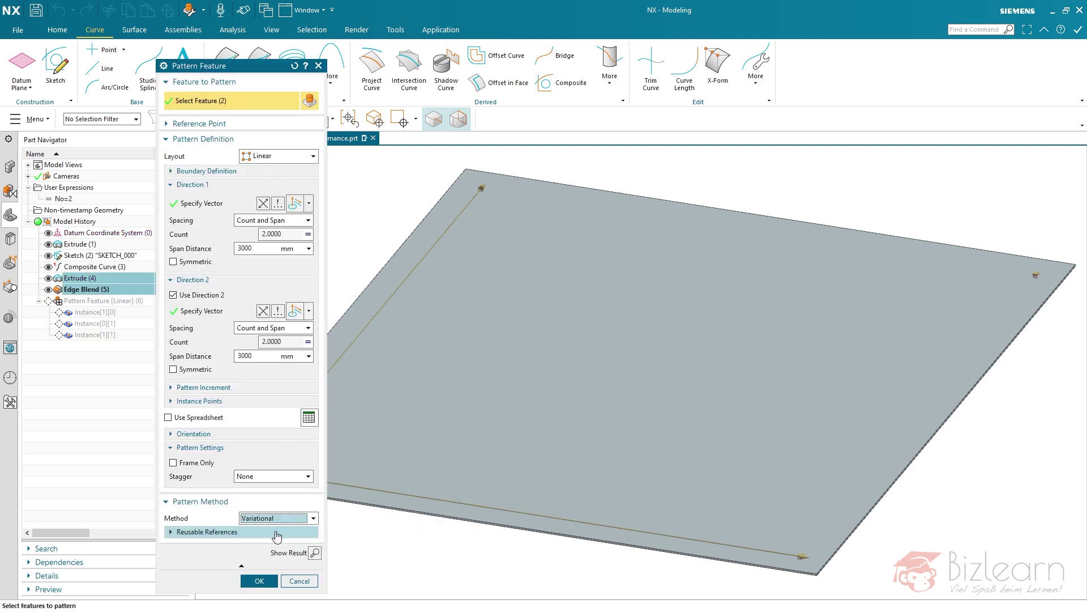
{"action": "left_click", "coordinate": [314, 553]}
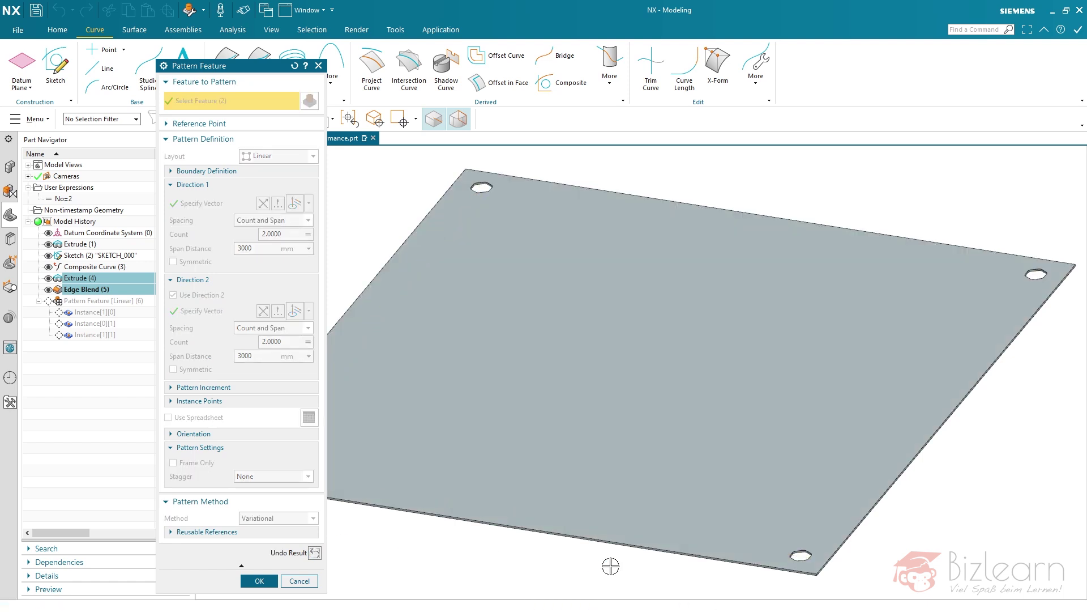
{"action": "scroll", "coordinate": [835, 568], "scroll_direction": "up", "scroll_amount": 6}
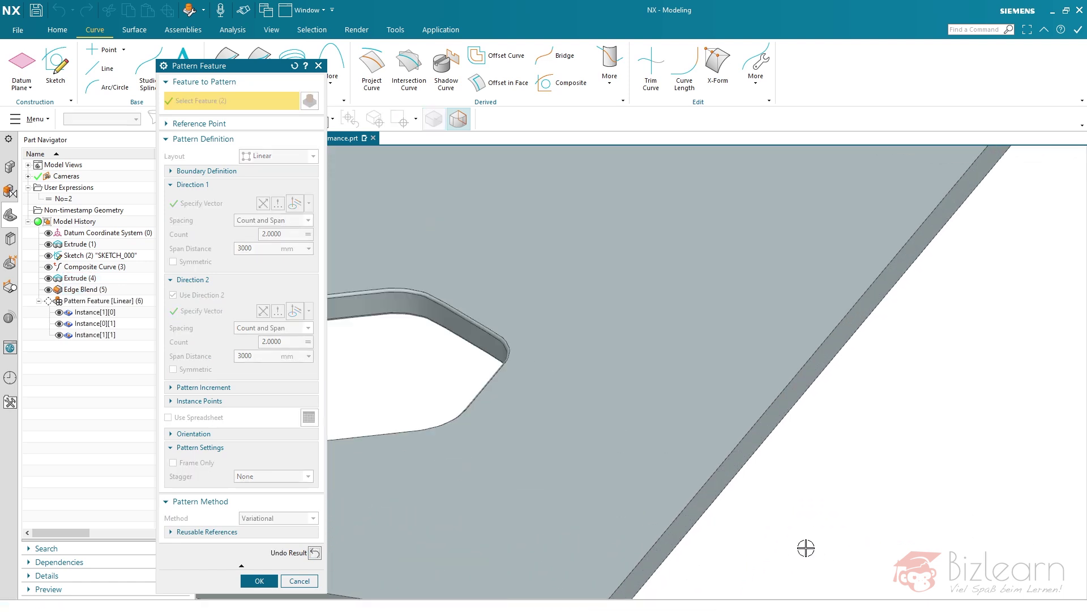
{"action": "scroll", "coordinate": [806, 548], "scroll_direction": "down", "scroll_amount": 5}
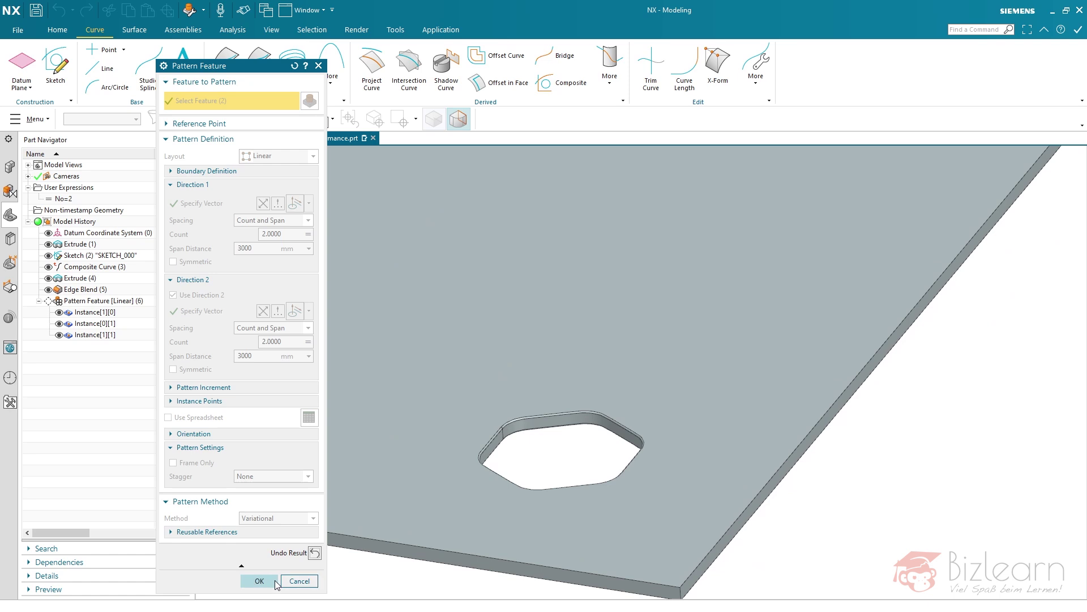
{"action": "left_click", "coordinate": [259, 581]}
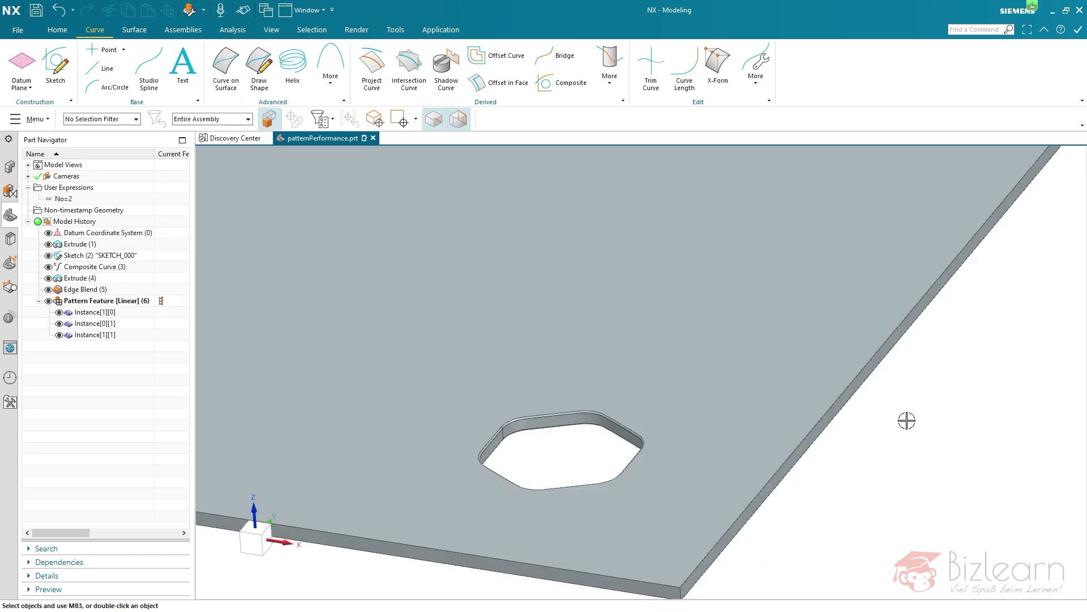
Show the plate in an exact top view, fitted to the screen.
{"action": "scroll", "coordinate": [793, 396], "scroll_direction": "down", "scroll_amount": 5}
{"action": "middle_click_drag", "start_coordinate": [631, 343], "coordinate": [644, 369]}
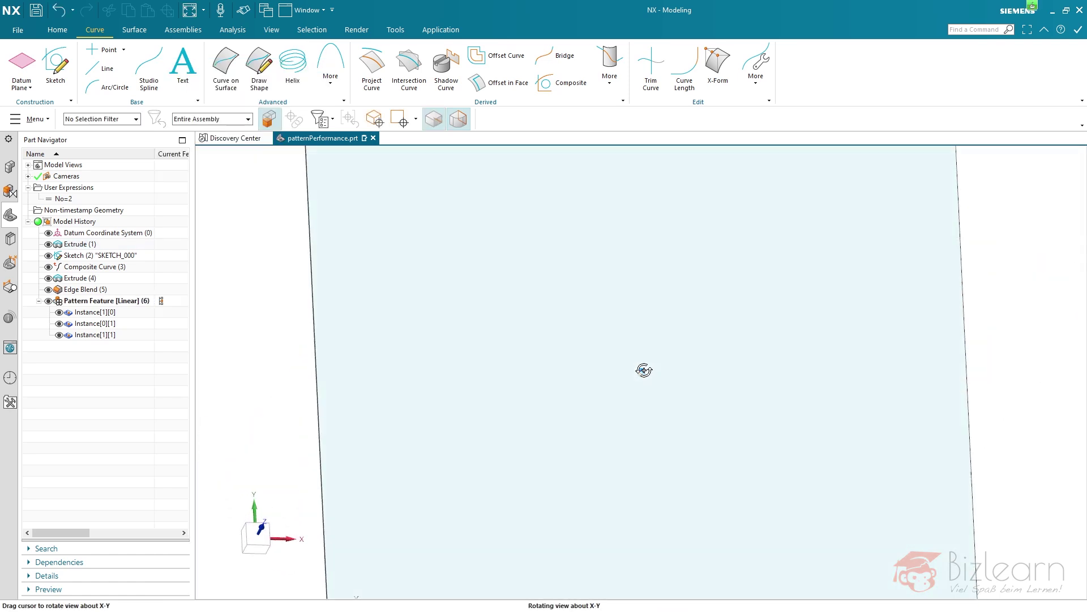
{"action": "key", "text": "F8"}
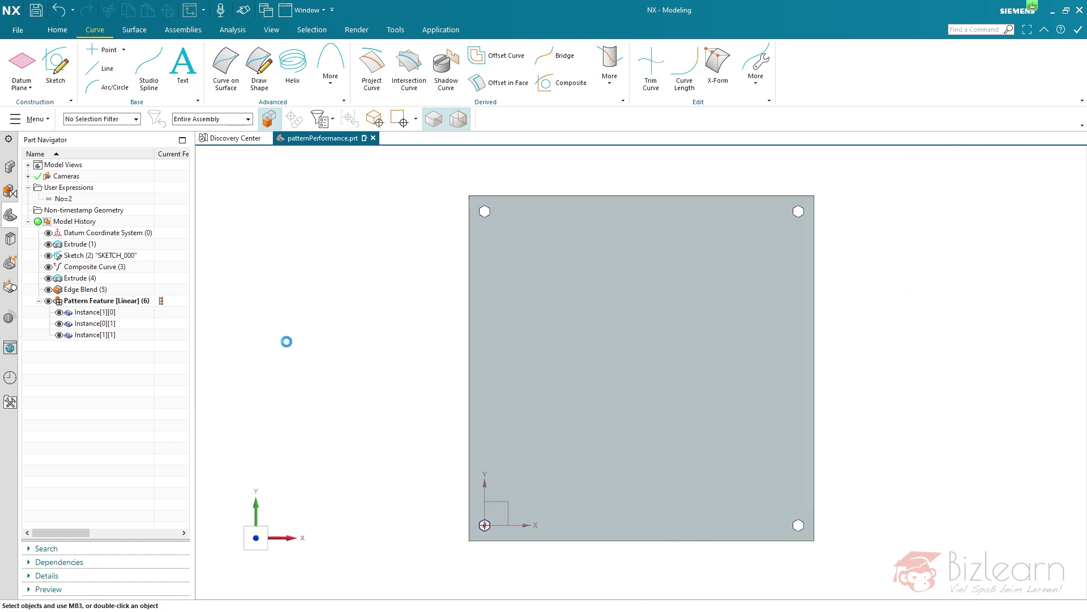
{"action": "key", "text": "ctrl+f"}
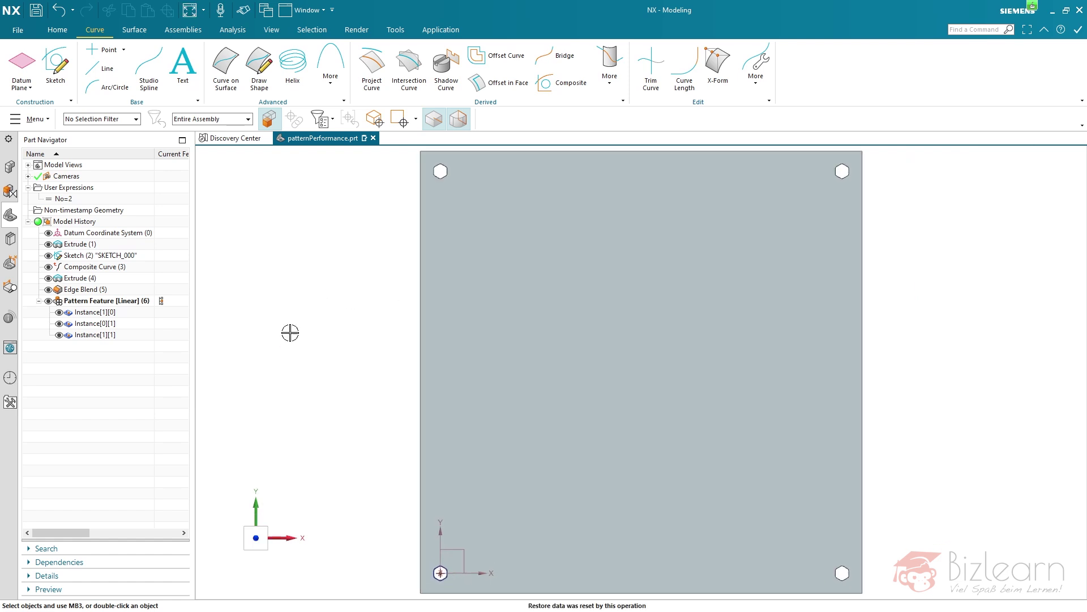
Change expression No from 2 to 3, then to 10, giving a 10×10 hole grid.
{"action": "left_click", "coordinate": [39, 301]}
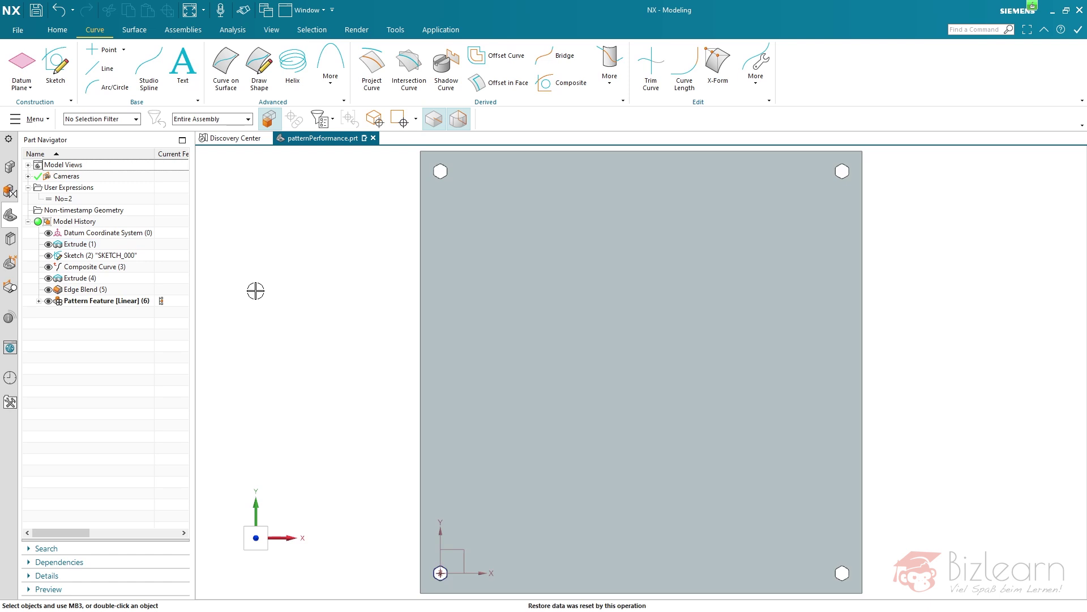
{"action": "double_click", "coordinate": [76, 198]}
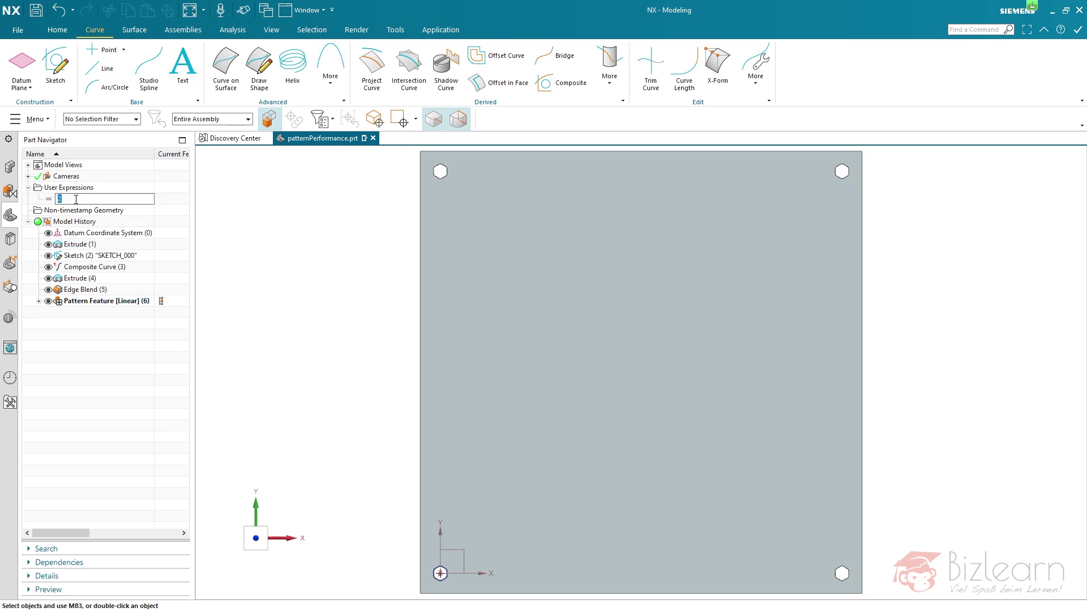
{"action": "type", "text": "3"}
{"action": "key", "text": "Return"}
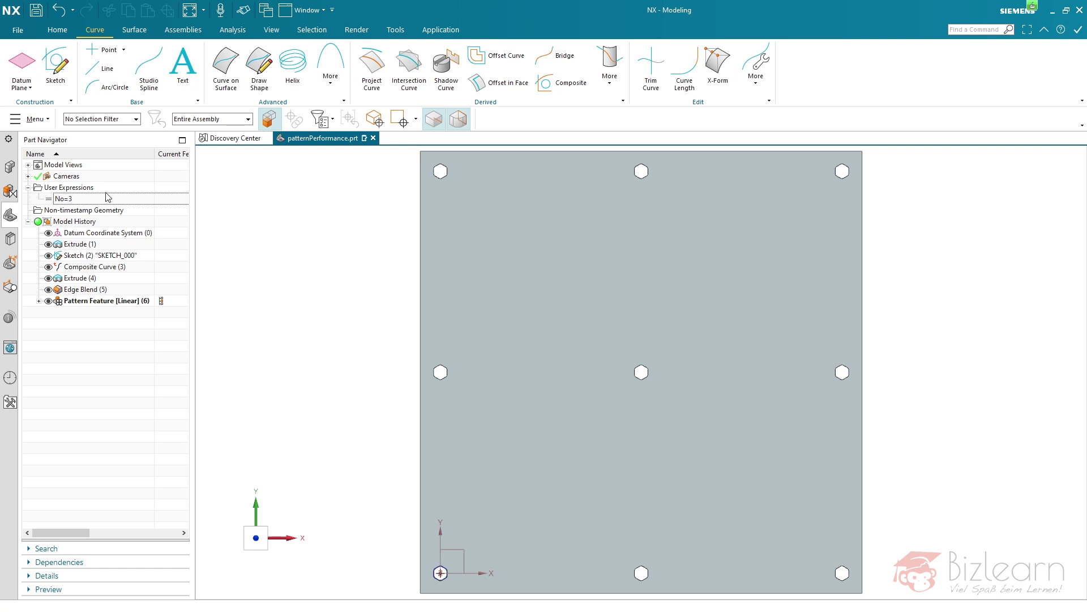
{"action": "double_click", "coordinate": [88, 199]}
{"action": "key", "text": "Return"}
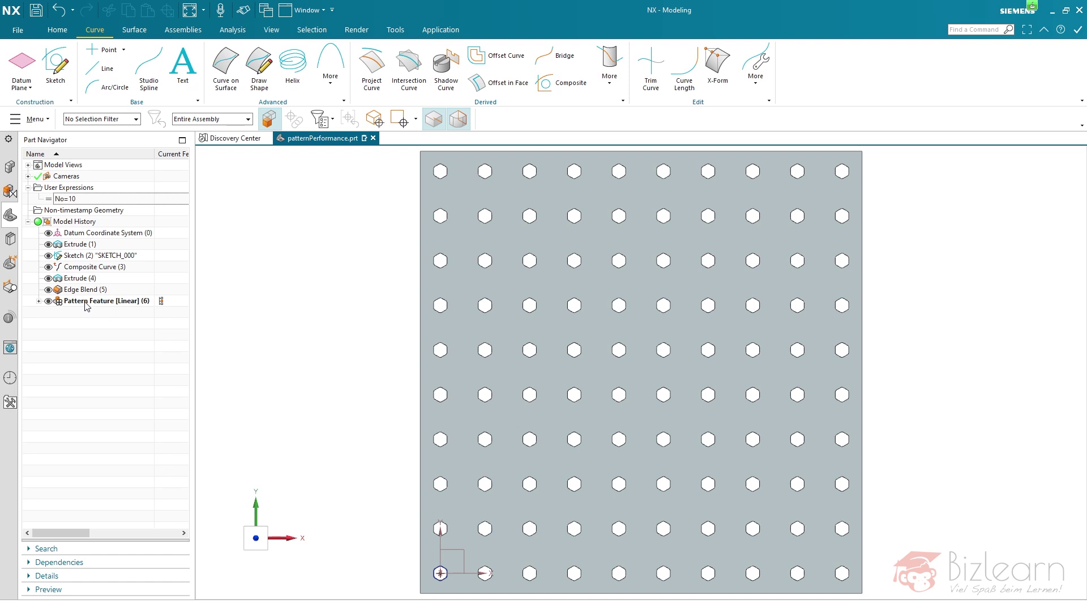
{"action": "left_click", "coordinate": [39, 301]}
Delete Pattern Feature [Linear] (6), then select Sketch (2) and Composite Curve (3).
{"action": "scroll", "coordinate": [78, 321], "scroll_direction": "up", "scroll_amount": 4}
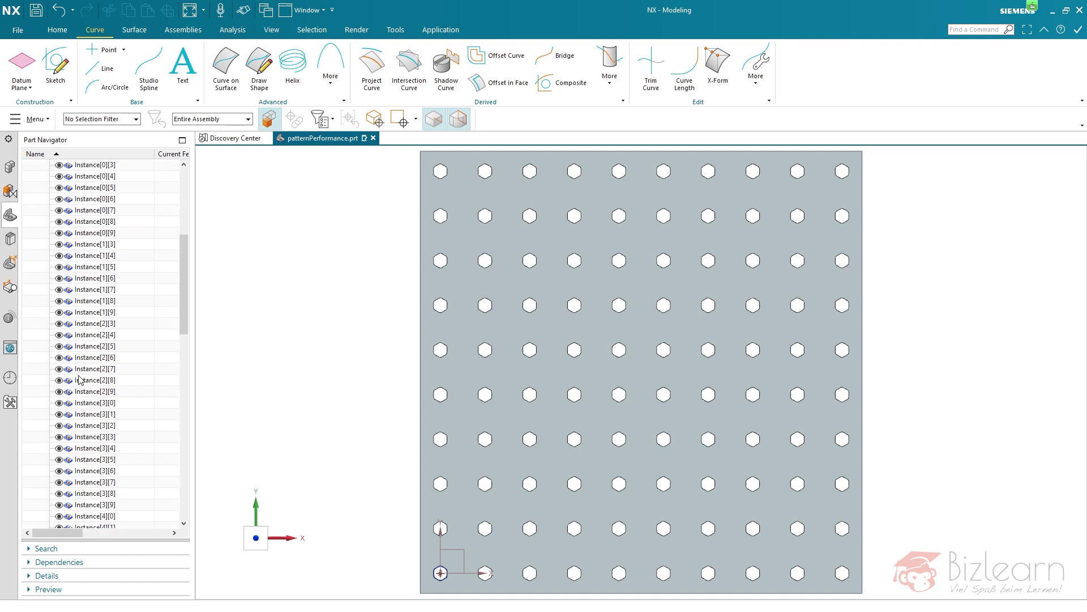
{"action": "left_click", "coordinate": [38, 301]}
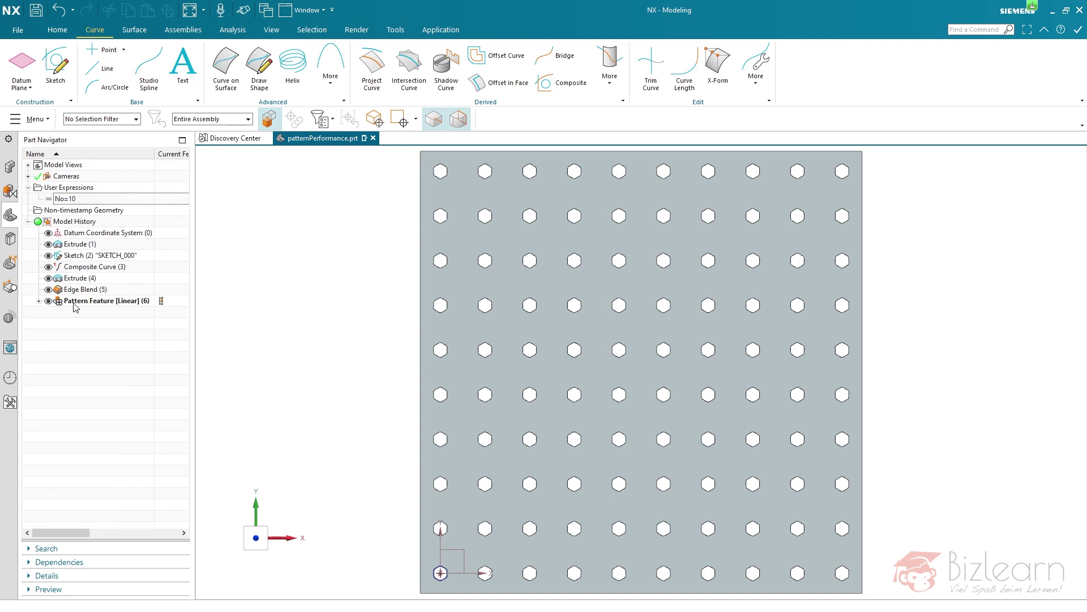
{"action": "left_click", "coordinate": [90, 302]}
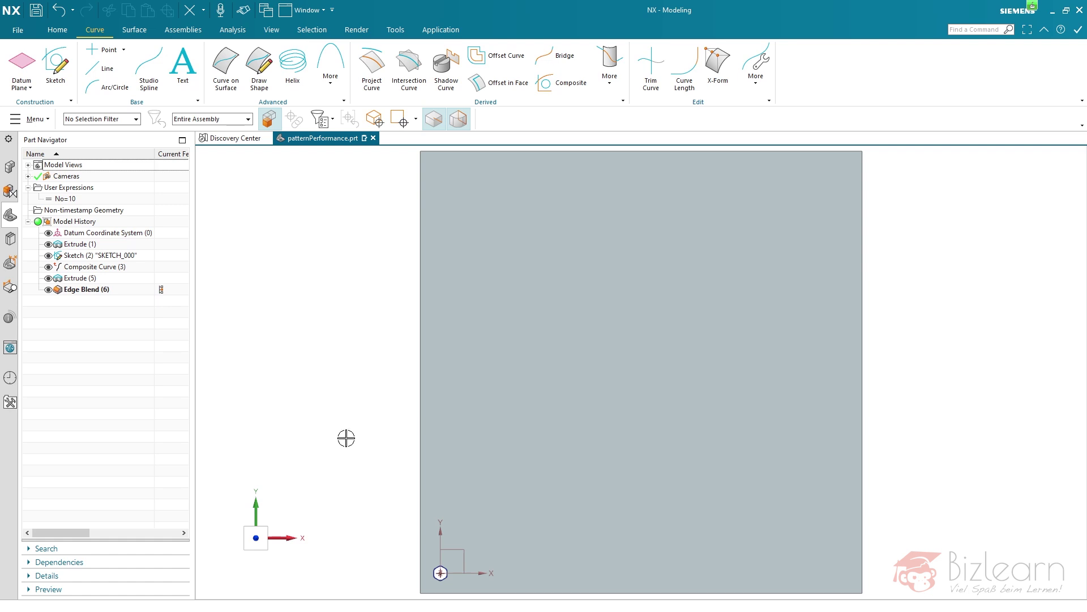
{"action": "left_click", "coordinate": [120, 263]}
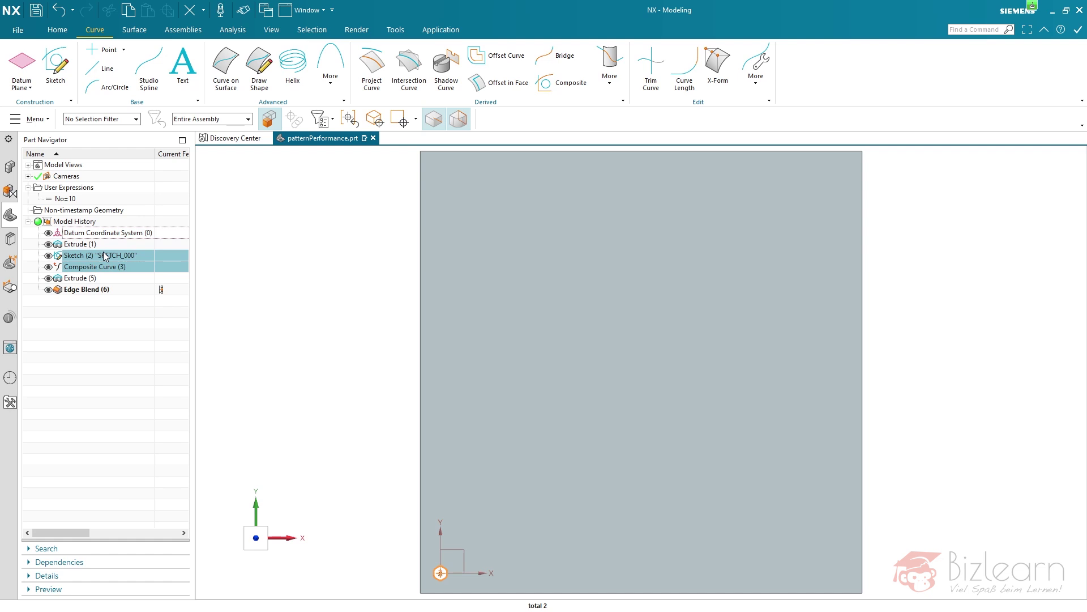
{"action": "right_click", "coordinate": [106, 262]}
Hide the sketch and composite curve, then start Pattern Face on the hole's six faces.
{"action": "left_click", "coordinate": [122, 261]}
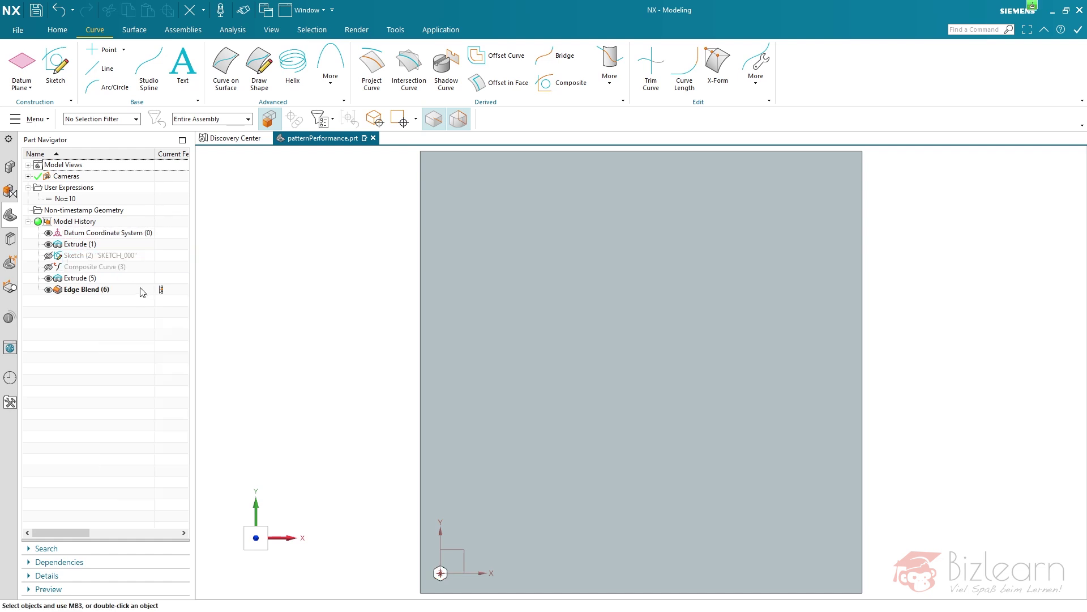
{"action": "left_click", "coordinate": [66, 34]}
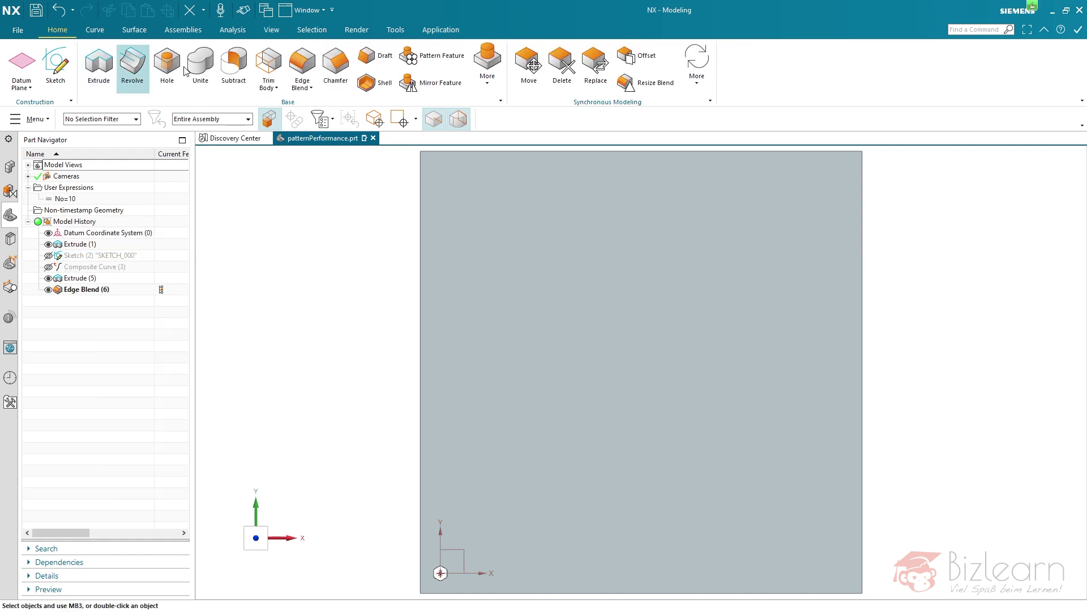
{"action": "left_click", "coordinate": [497, 81]}
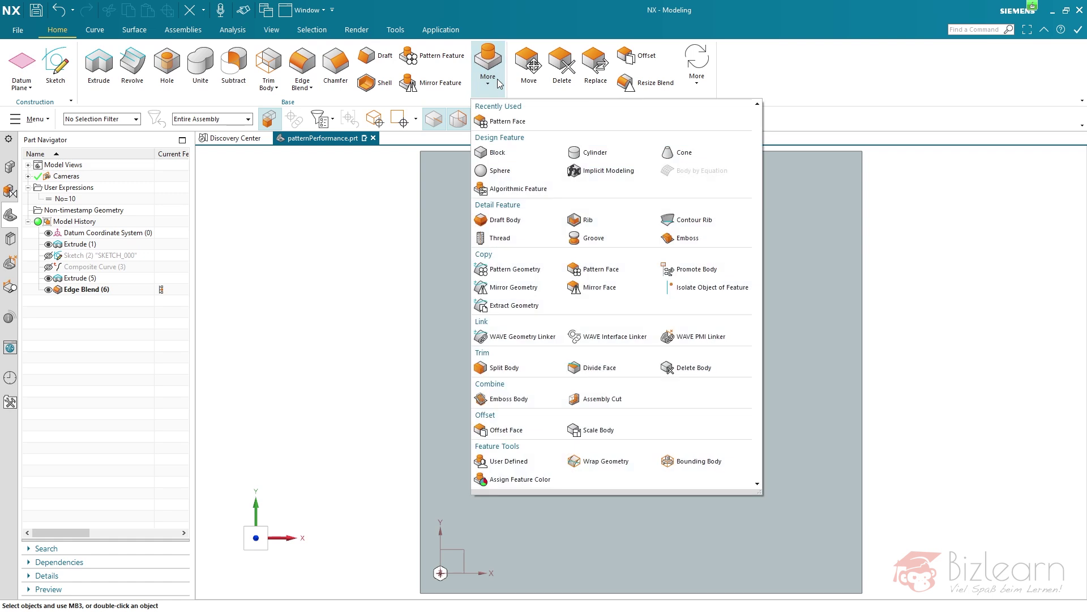
{"action": "left_click", "coordinate": [600, 269]}
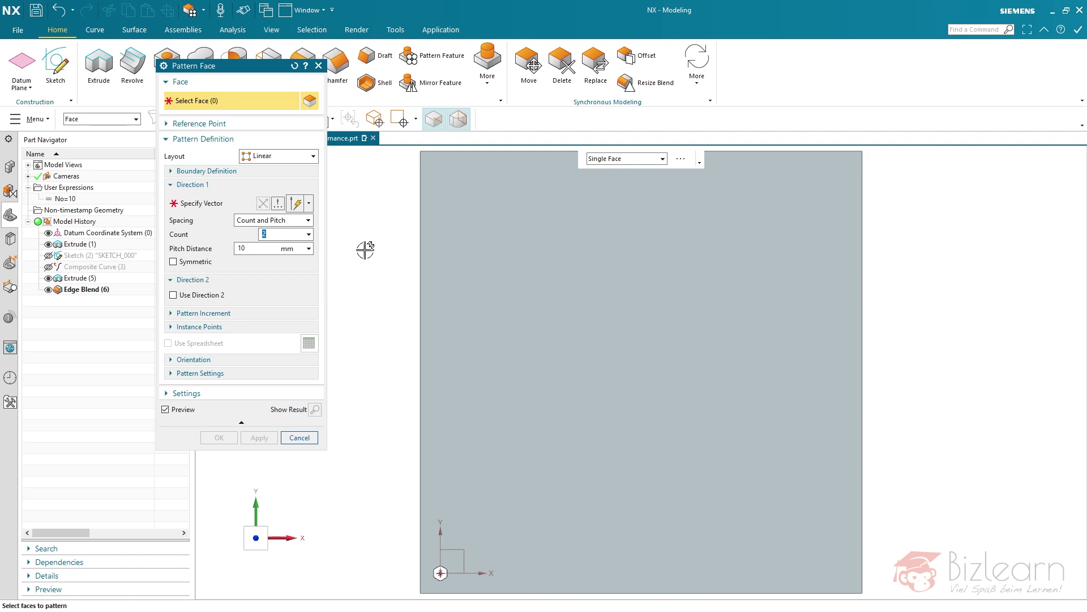
{"action": "left_click", "coordinate": [86, 289]}
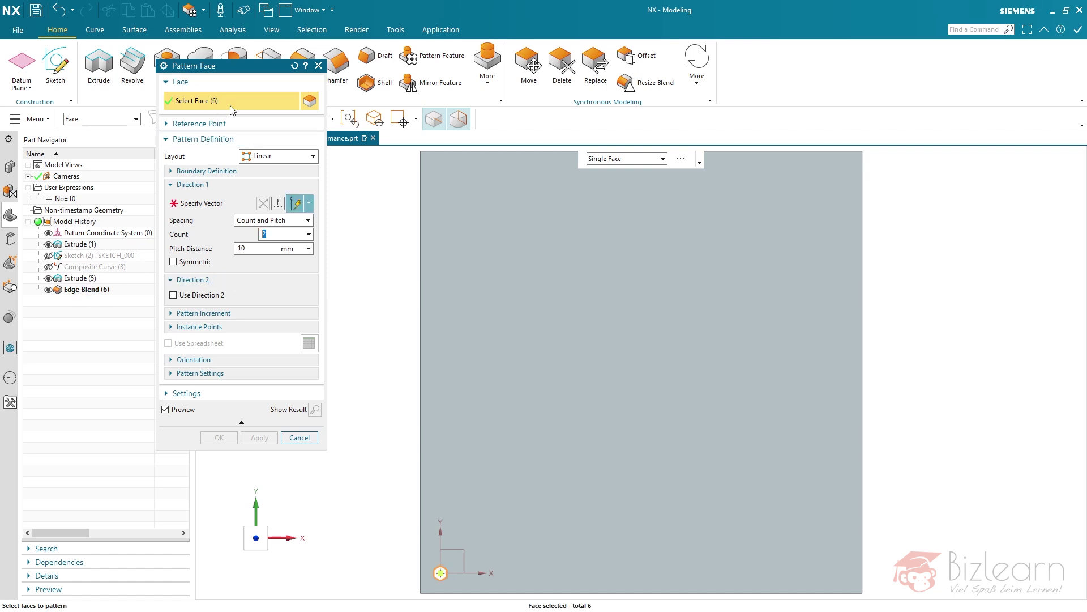
Inspect the hex hole in perspective, then show the whole plate flat from the top.
{"action": "scroll", "coordinate": [432, 572], "scroll_direction": "up", "scroll_amount": 5}
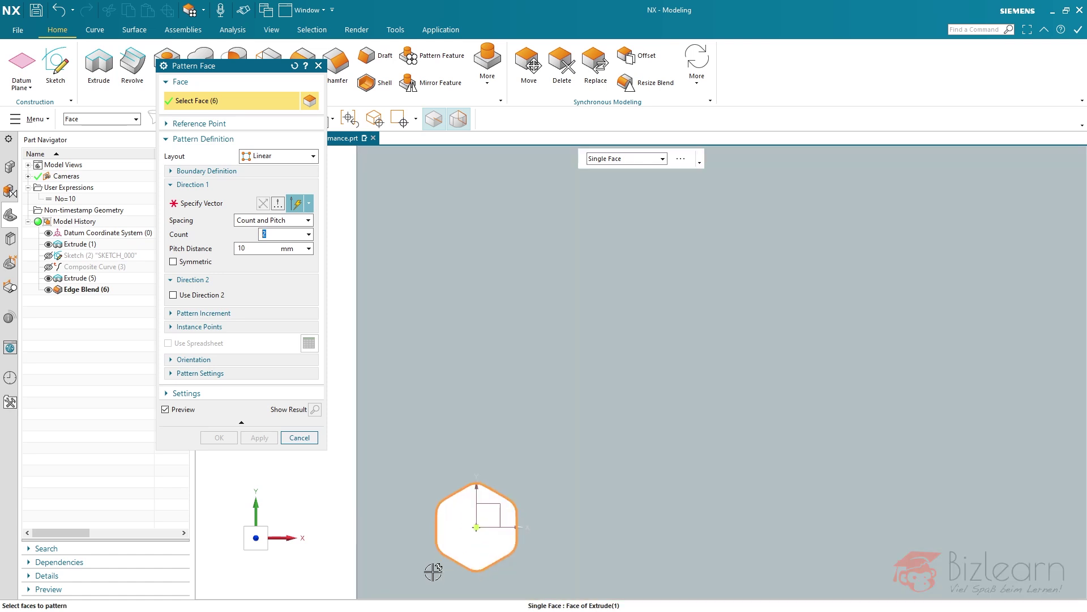
{"action": "middle_click_drag", "start_coordinate": [497, 480], "coordinate": [468, 454]}
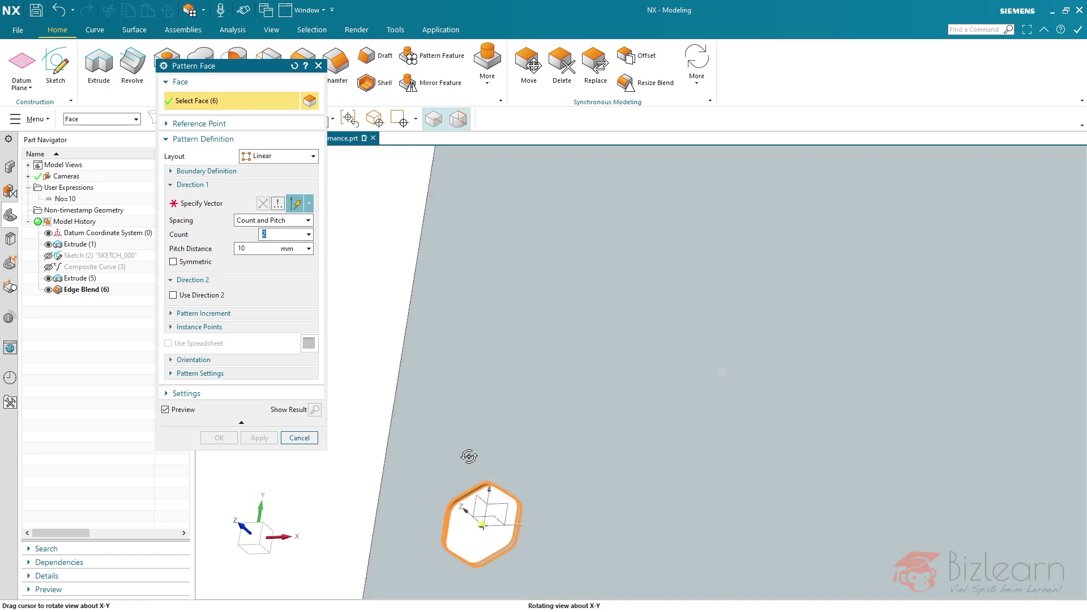
{"action": "scroll", "coordinate": [477, 541], "scroll_direction": "up", "scroll_amount": 5}
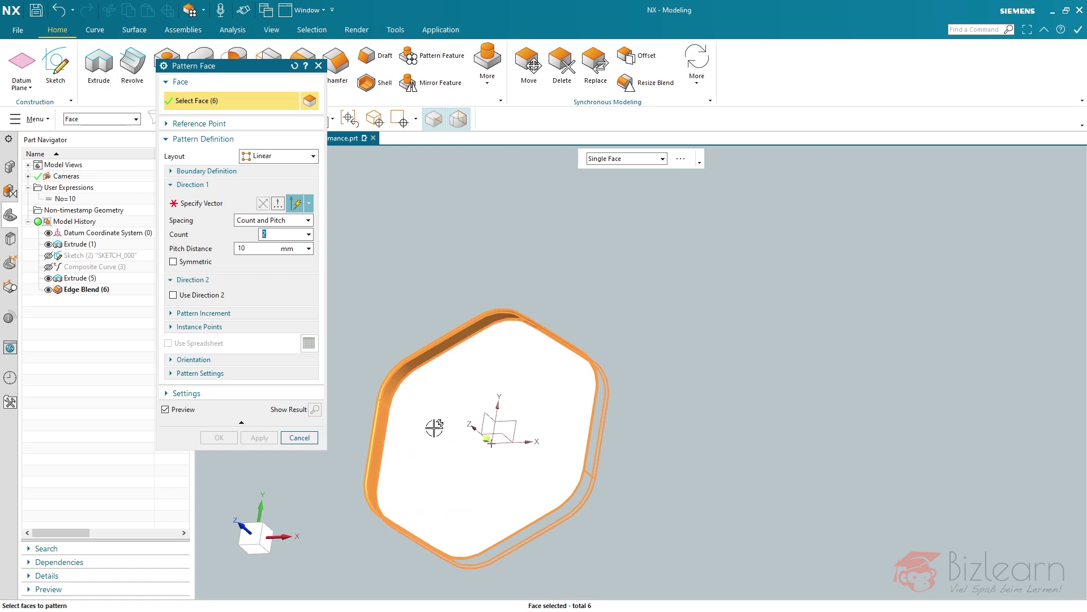
{"action": "scroll", "coordinate": [451, 473], "scroll_direction": "down", "scroll_amount": 8}
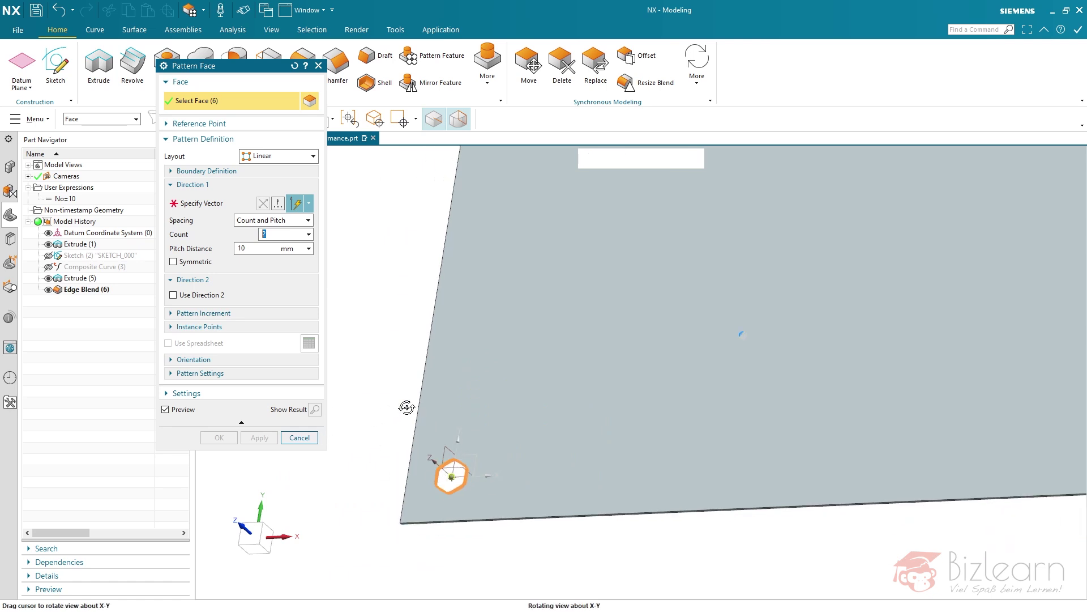
{"action": "key", "text": "F8"}
{"action": "key", "text": "ctrl+f"}
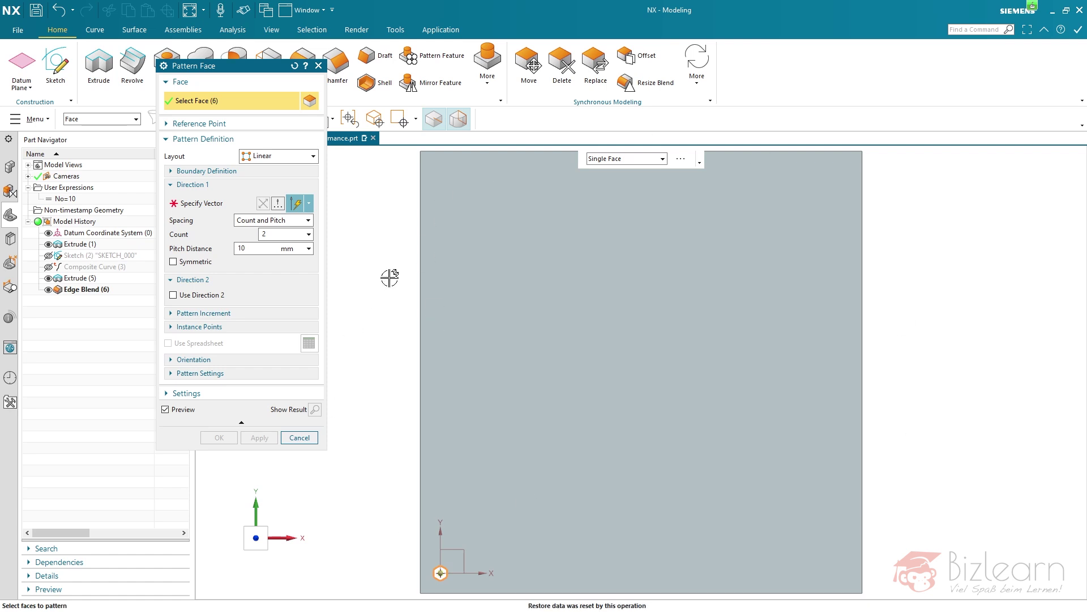
Set Direction 1 along X using Count and Span: count No, span 3000 mm, preview off.
{"action": "left_click", "coordinate": [226, 207]}
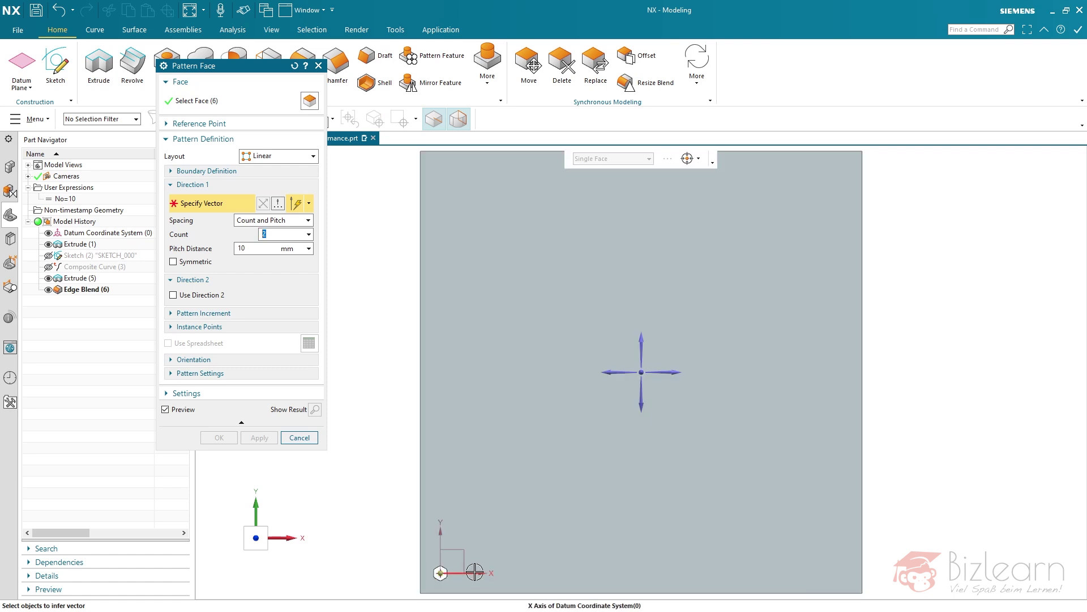
{"action": "left_click", "coordinate": [472, 572]}
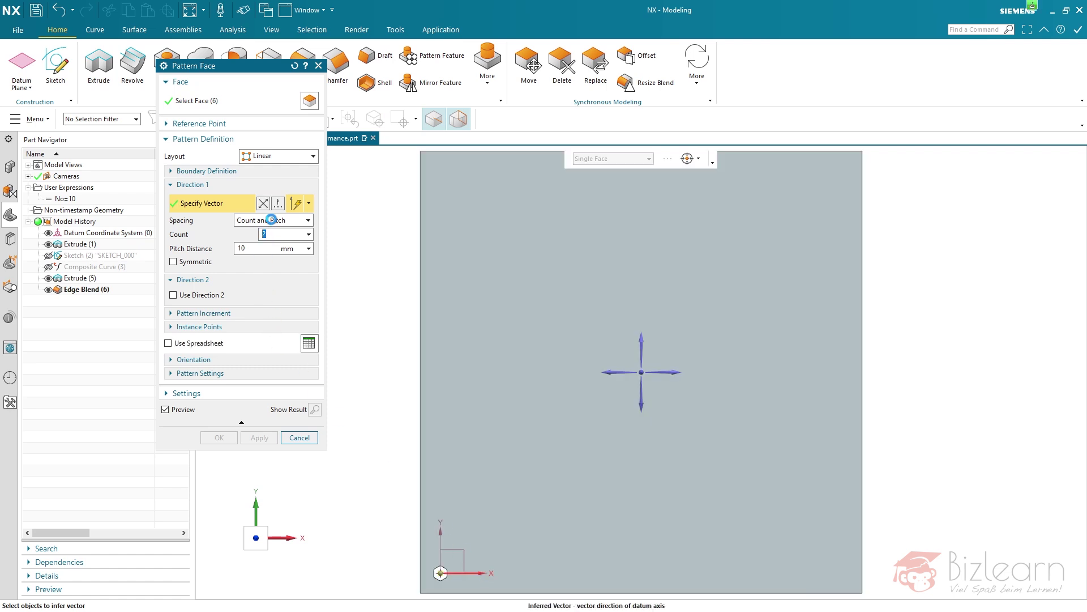
{"action": "left_click", "coordinate": [165, 410]}
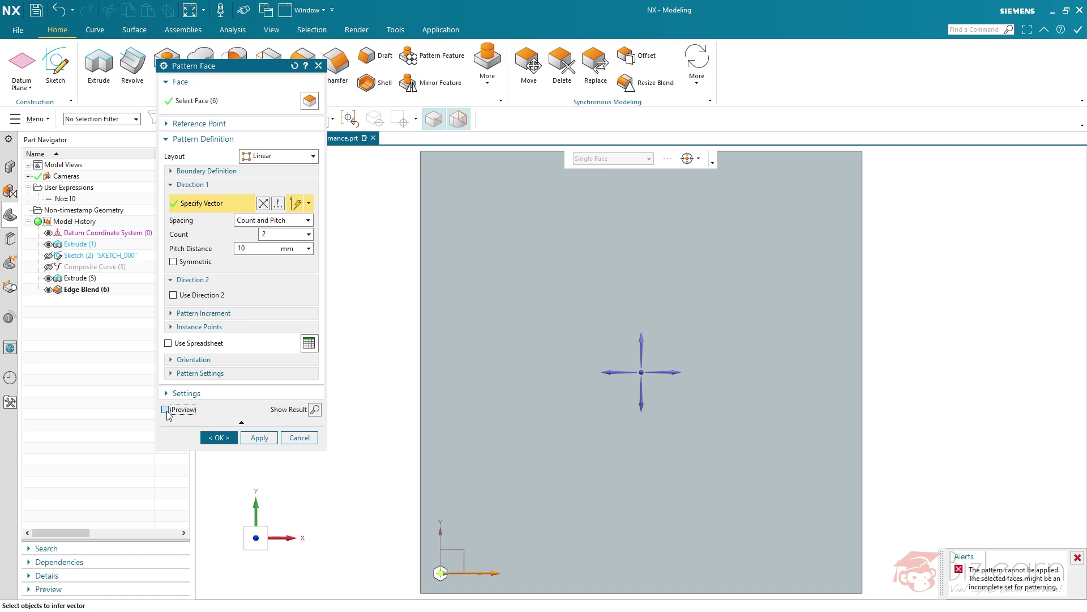
{"action": "left_click", "coordinate": [258, 224]}
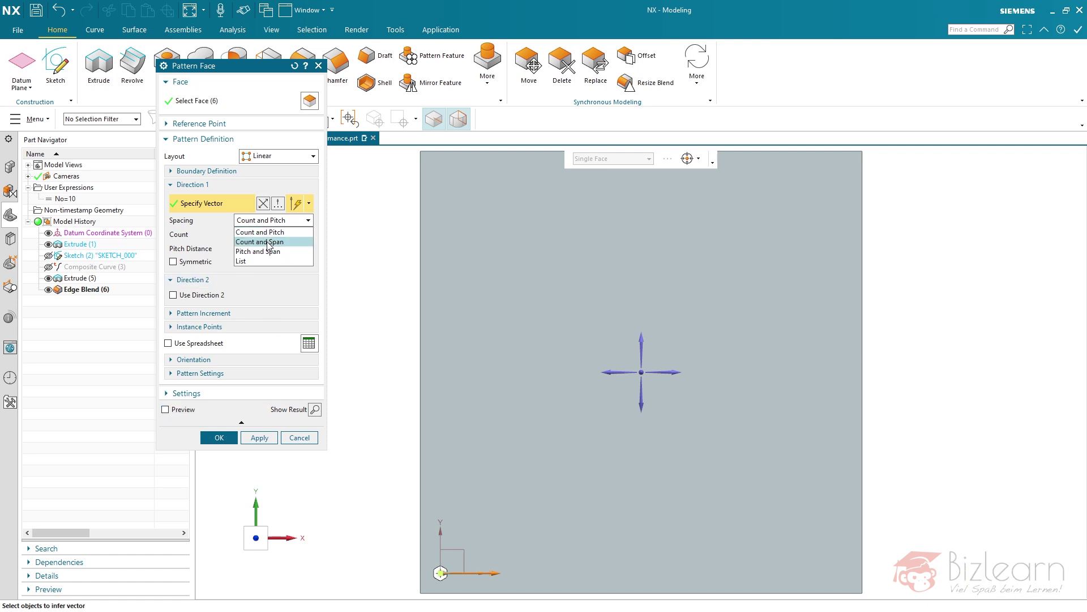
{"action": "left_click", "coordinate": [269, 249]}
{"action": "double_click", "coordinate": [267, 238]}
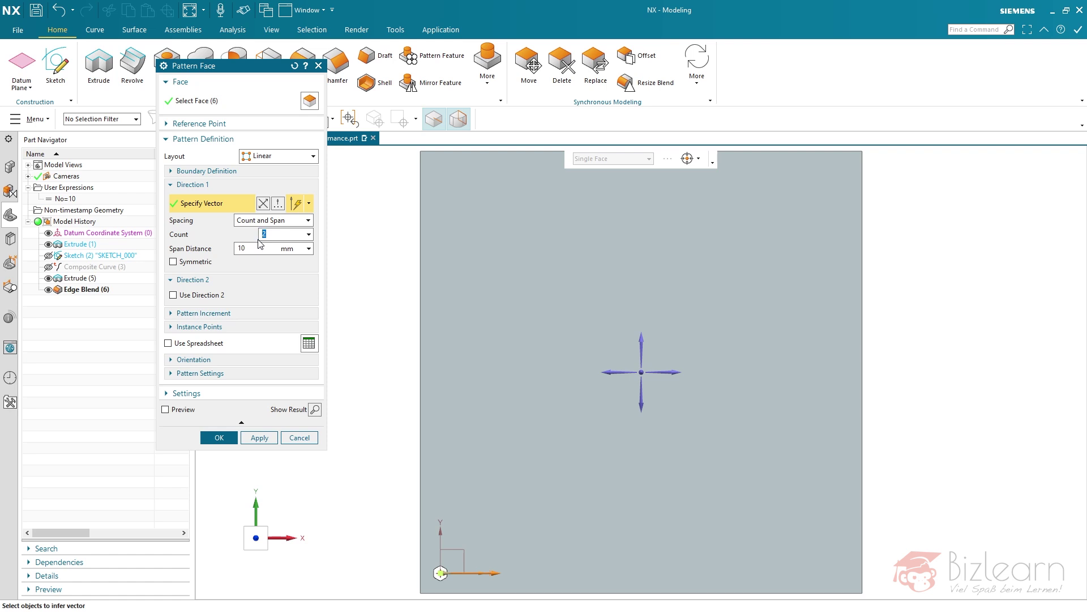
{"action": "type", "text": "n"}
{"action": "left_click", "coordinate": [264, 246]}
{"action": "key", "text": "Tab"}
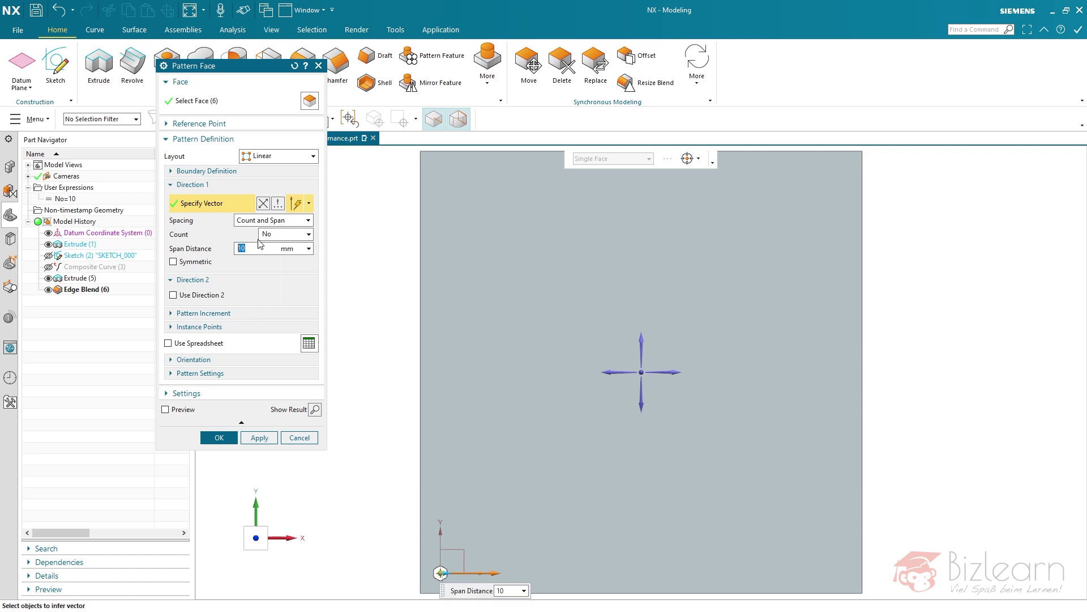
{"action": "type", "text": "3000"}
Add Direction 2 along Y with Count and Span, count No, 3000 mm span, and apply.
{"action": "left_click", "coordinate": [201, 297]}
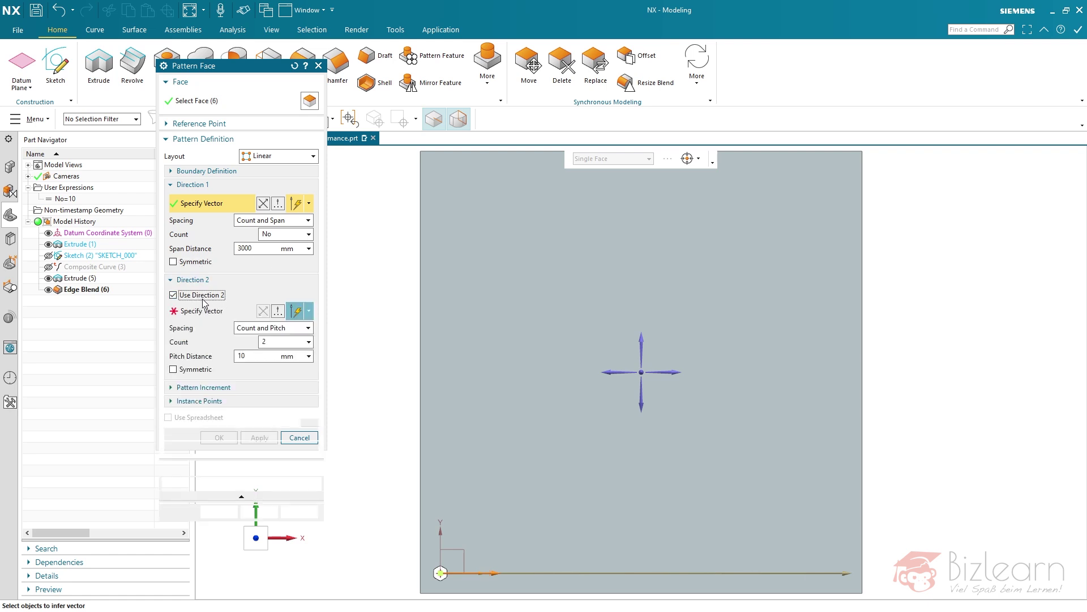
{"action": "left_click", "coordinate": [439, 538]}
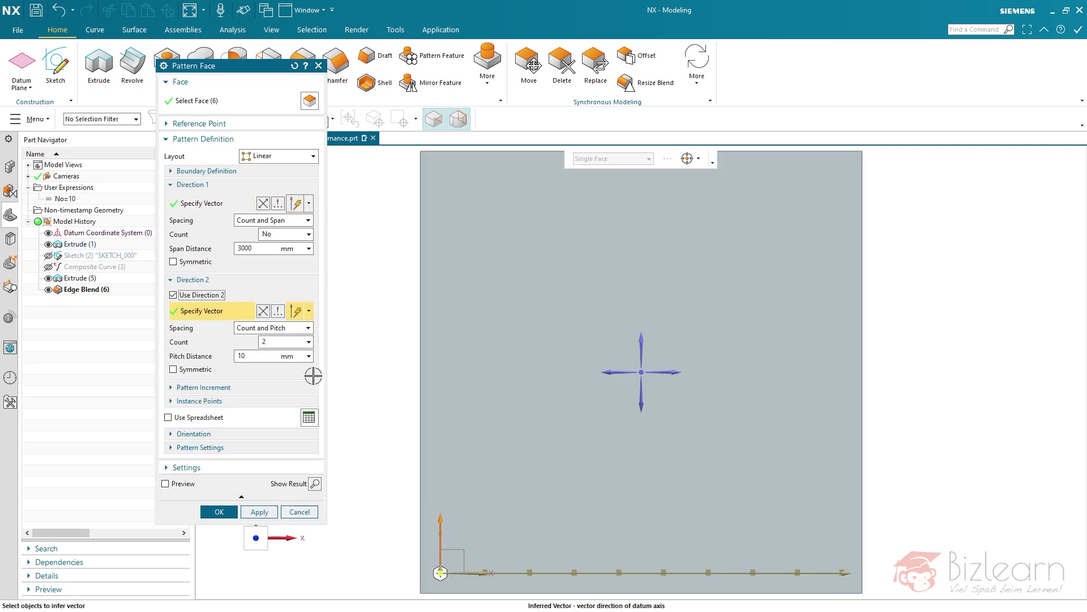
{"action": "left_click", "coordinate": [287, 328]}
{"action": "left_click", "coordinate": [273, 349]}
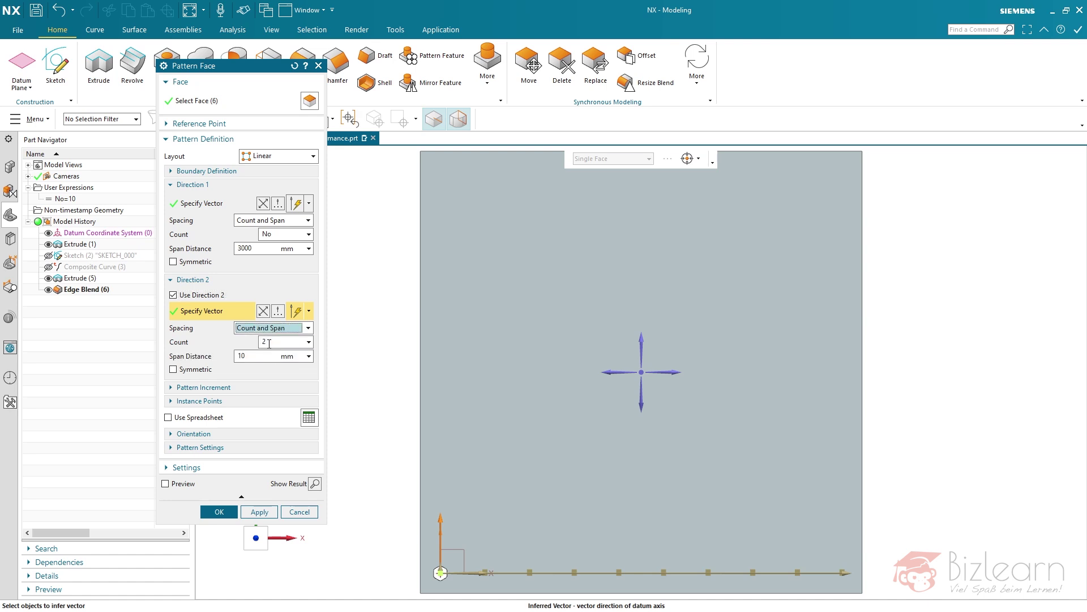
{"action": "double_click", "coordinate": [260, 342]}
{"action": "type", "text": "n"}
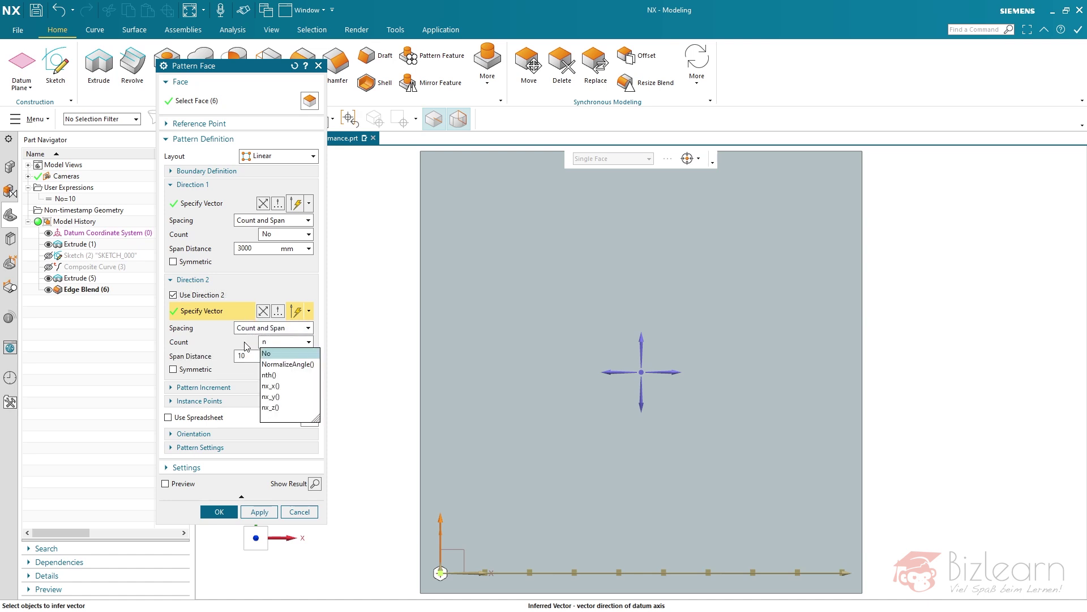
{"action": "key", "text": "Return"}
{"action": "double_click", "coordinate": [243, 356]}
{"action": "type", "text": "30"}
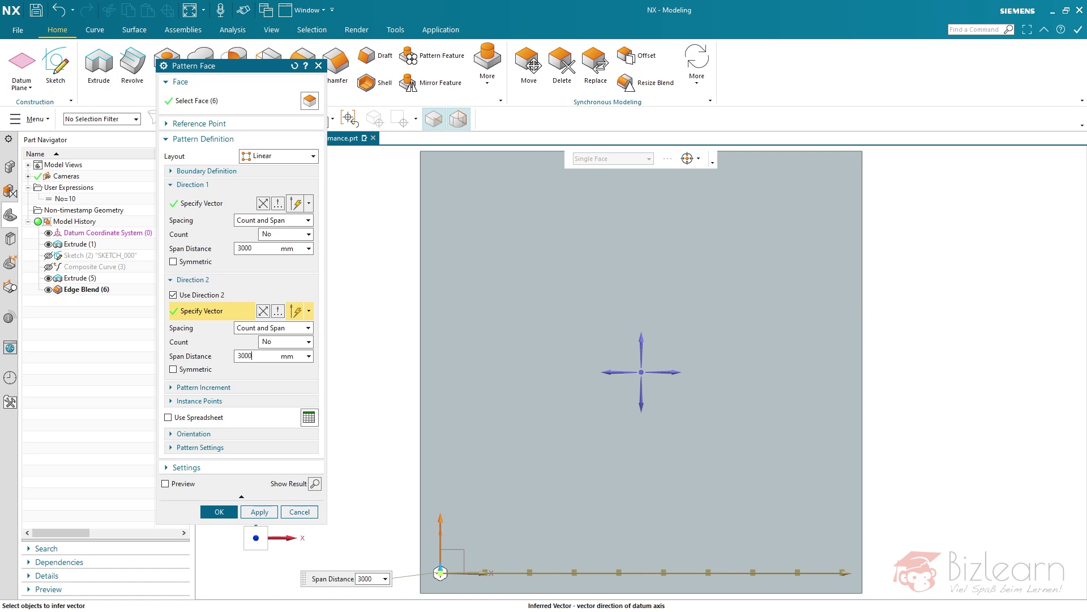
{"action": "type", "text": "00"}
{"action": "key", "text": "Tab"}
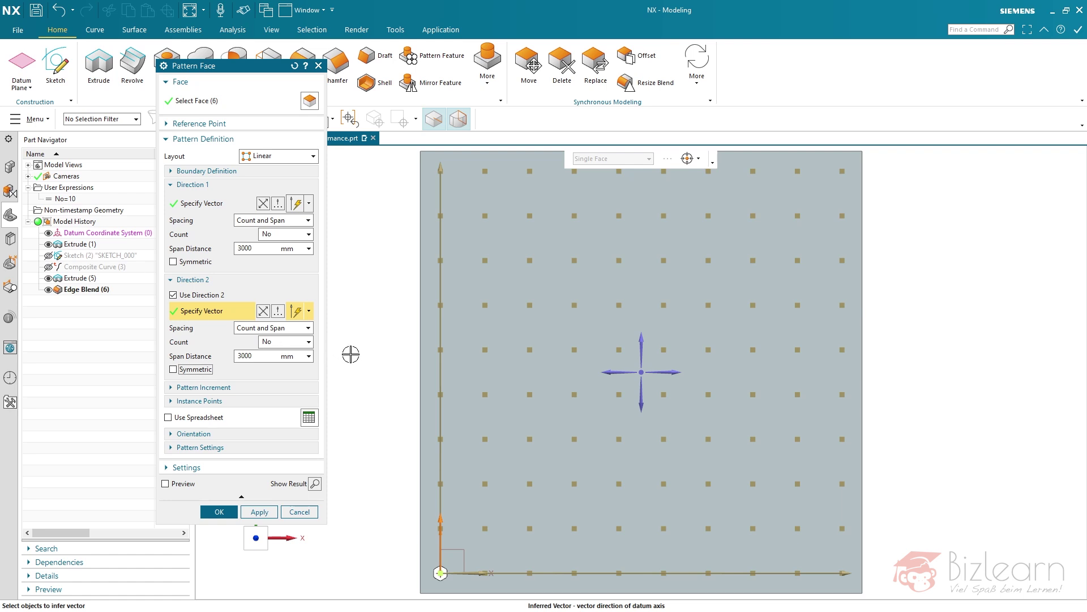
{"action": "middle_click", "coordinate": [377, 310]}
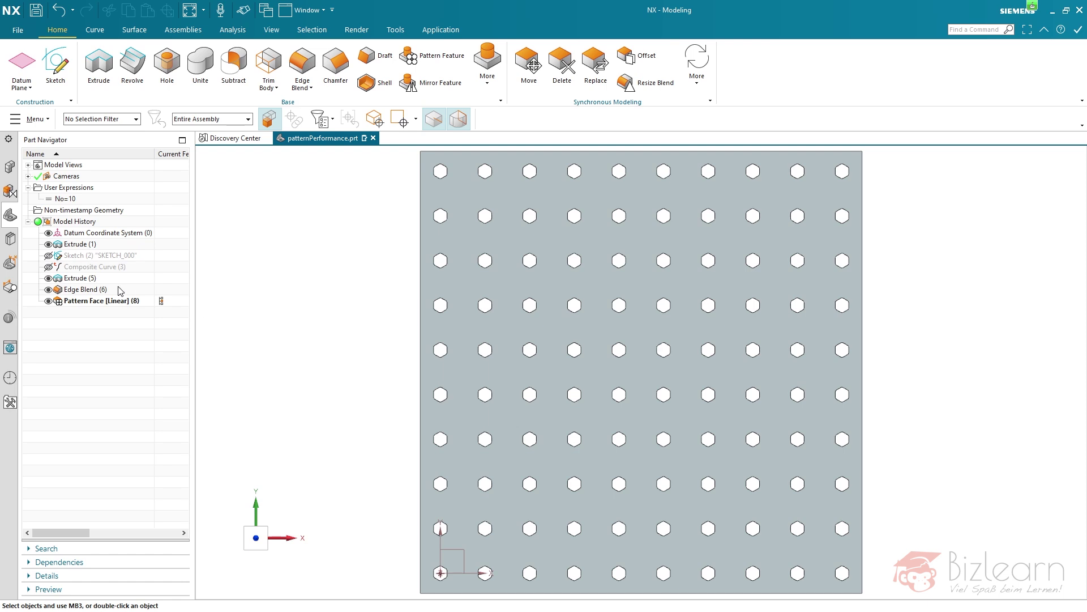
Orbit the perforated plate, snap back to the top view, and select all objects.
{"action": "mouse_move", "coordinate": [311, 366]}
{"action": "middle_mouse_down"}
{"action": "mouse_move", "coordinate": [283, 342]}
{"action": "mouse_move", "coordinate": [313, 368]}
{"action": "middle_mouse_up"}
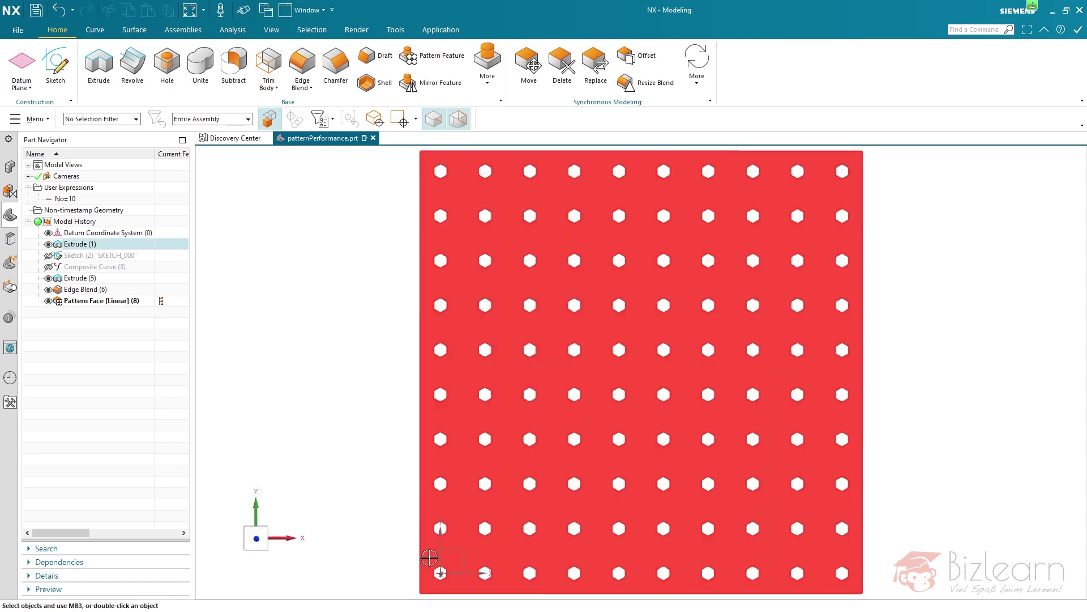
{"action": "key", "text": "F8"}
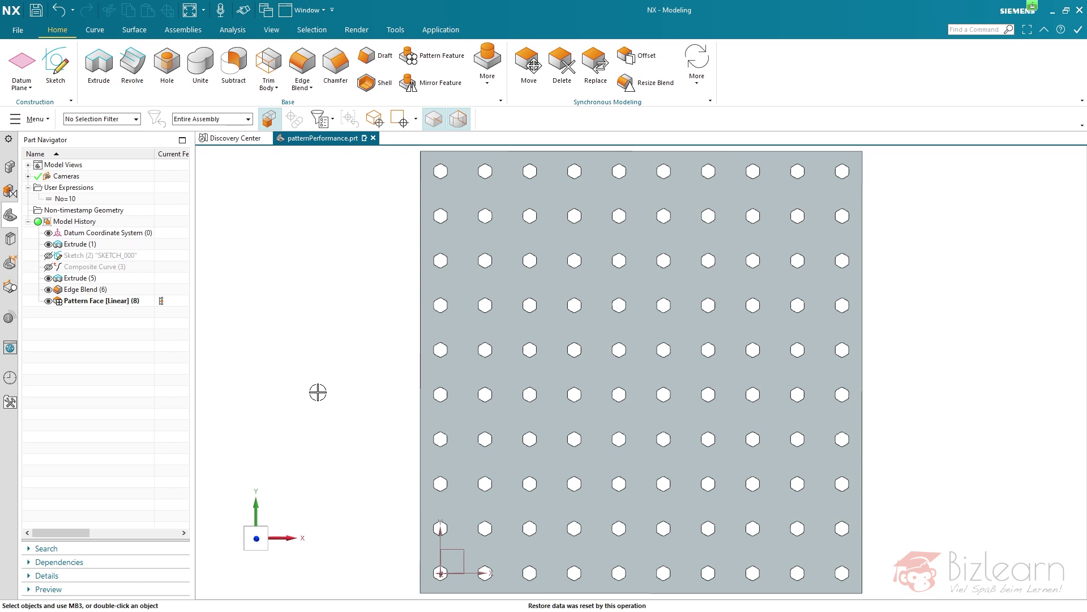
{"action": "key", "text": "ctrl+a"}
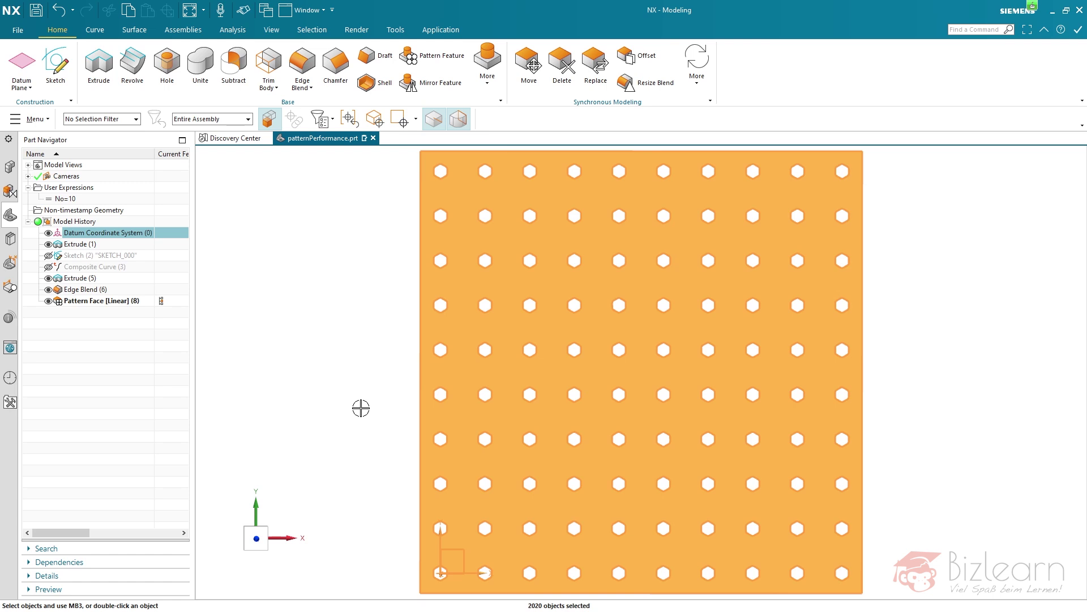
{"action": "middle_click_drag", "start_coordinate": [365, 376], "coordinate": [327, 352]}
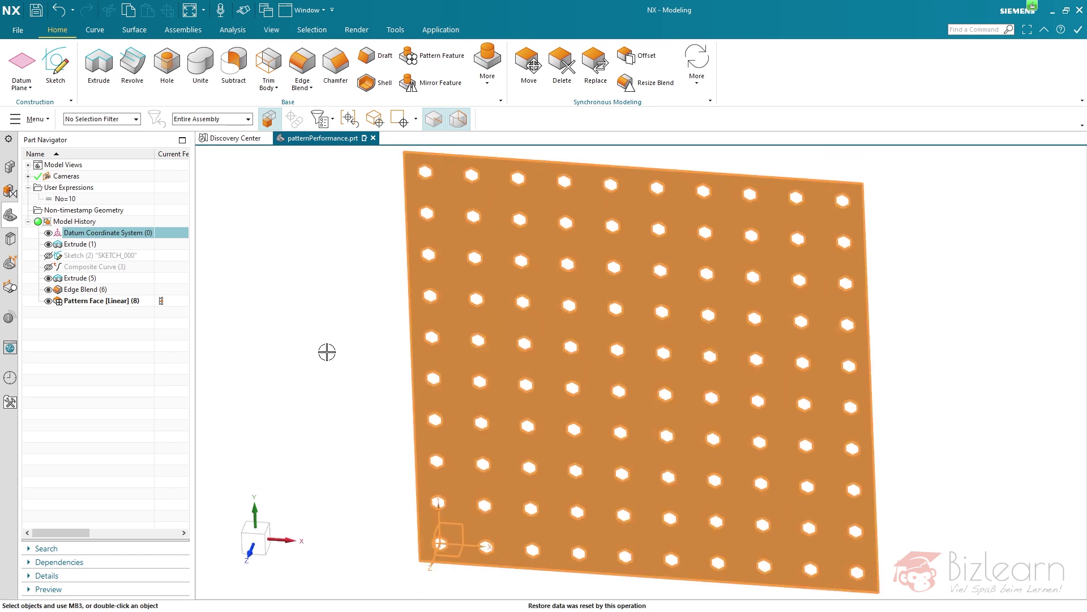
Clear the selection, zoom in on one rounded hex hole, then fit the plate.
{"action": "left_click", "coordinate": [169, 347]}
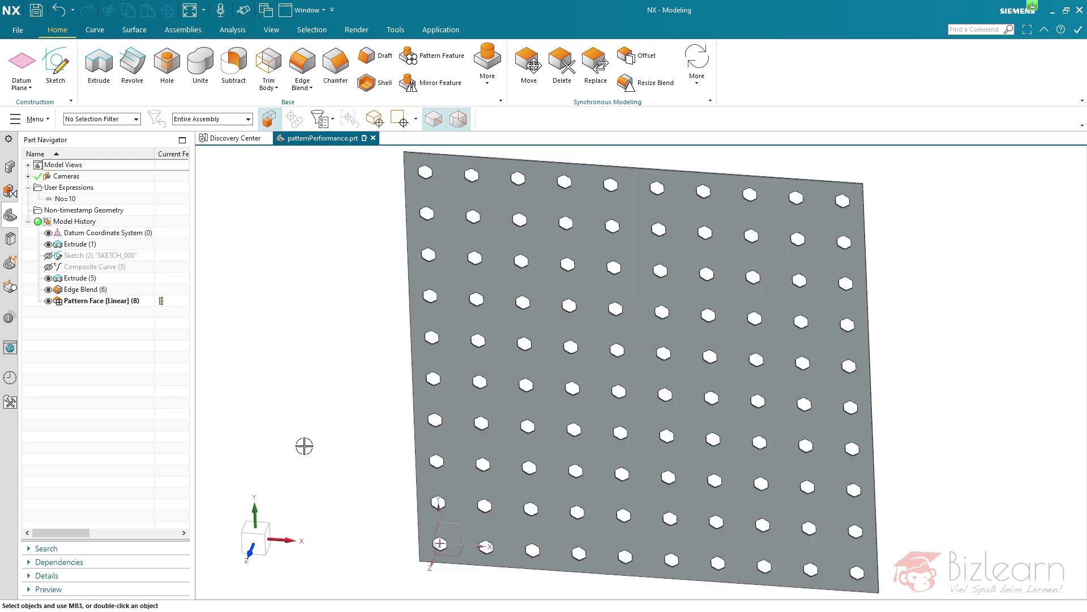
{"action": "scroll", "coordinate": [478, 431], "scroll_direction": "up", "scroll_amount": 10}
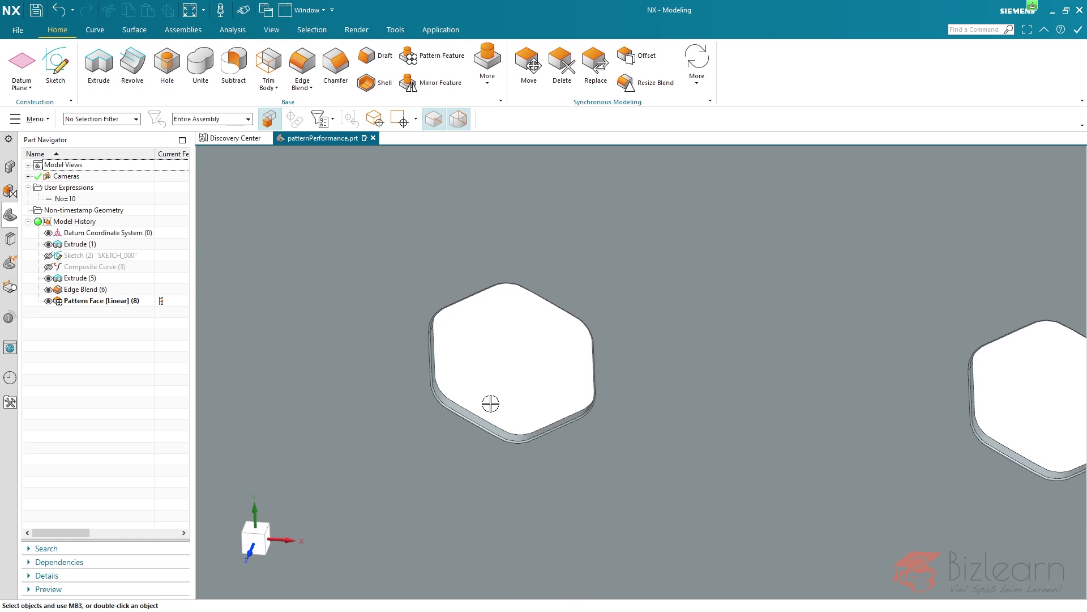
{"action": "scroll", "coordinate": [494, 400], "scroll_direction": "up", "scroll_amount": 4}
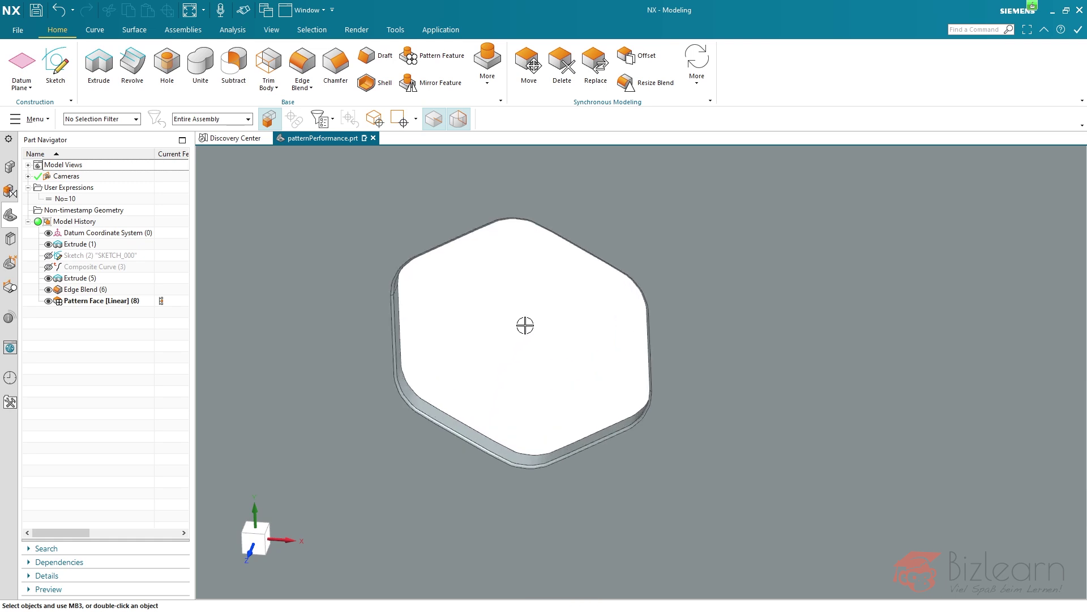
{"action": "key", "text": "ctrl+f"}
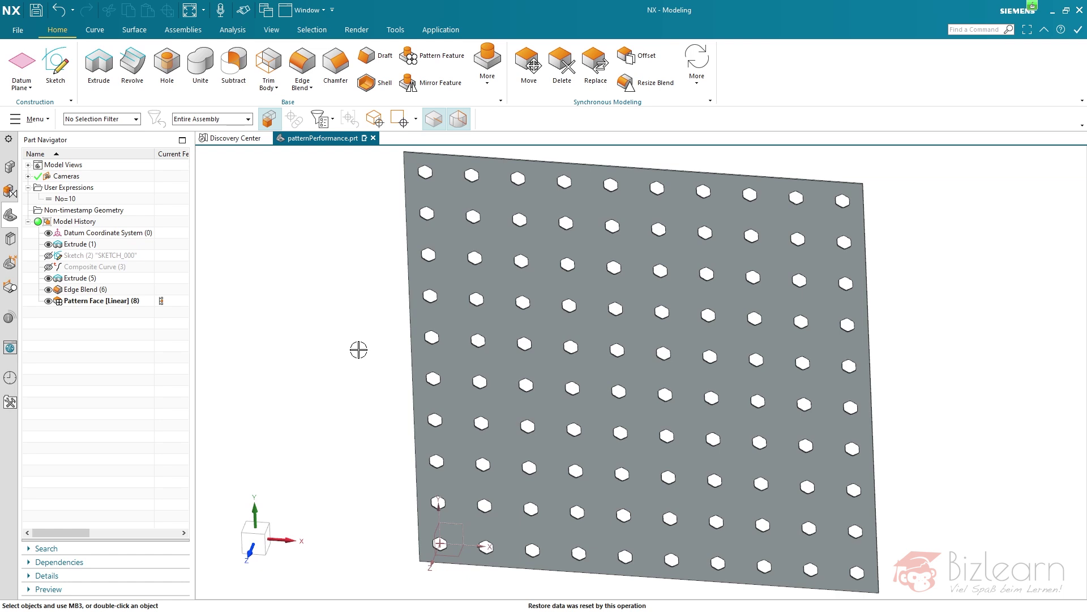
Orient the view to look straight down on the top of the perforated plate.
{"action": "key", "text": "ctrl+alt+t"}
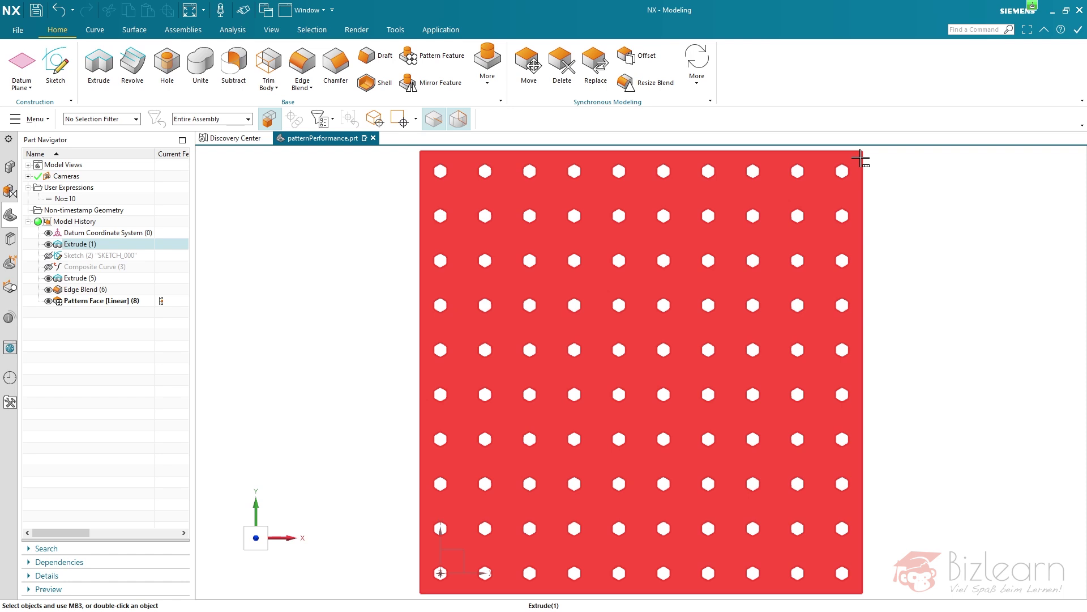
Zoom and orbit to inspect the filleted hex hole edges, then fit the whole plate.
{"action": "scroll", "coordinate": [869, 304], "scroll_direction": "down", "scroll_amount": 10}
{"action": "middle_click_drag", "start_coordinate": [811, 318], "coordinate": [835, 361]}
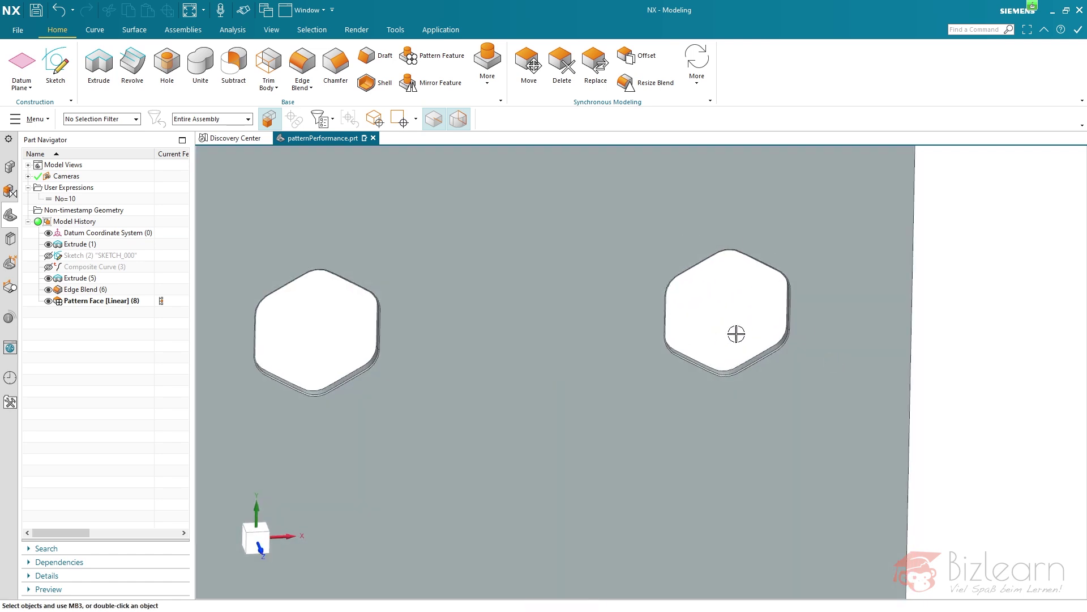
{"action": "mouse_move", "coordinate": [783, 255]}
{"action": "middle_mouse_down"}
{"action": "mouse_move", "coordinate": [728, 246]}
{"action": "mouse_move", "coordinate": [786, 264]}
{"action": "middle_mouse_up"}
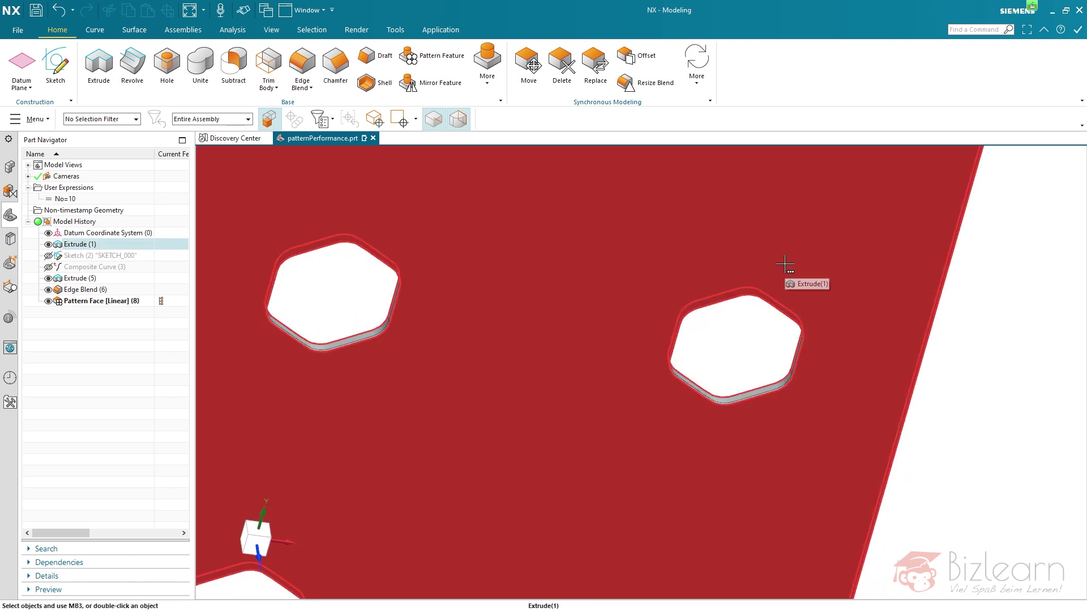
{"action": "key", "text": "ctrl+f"}
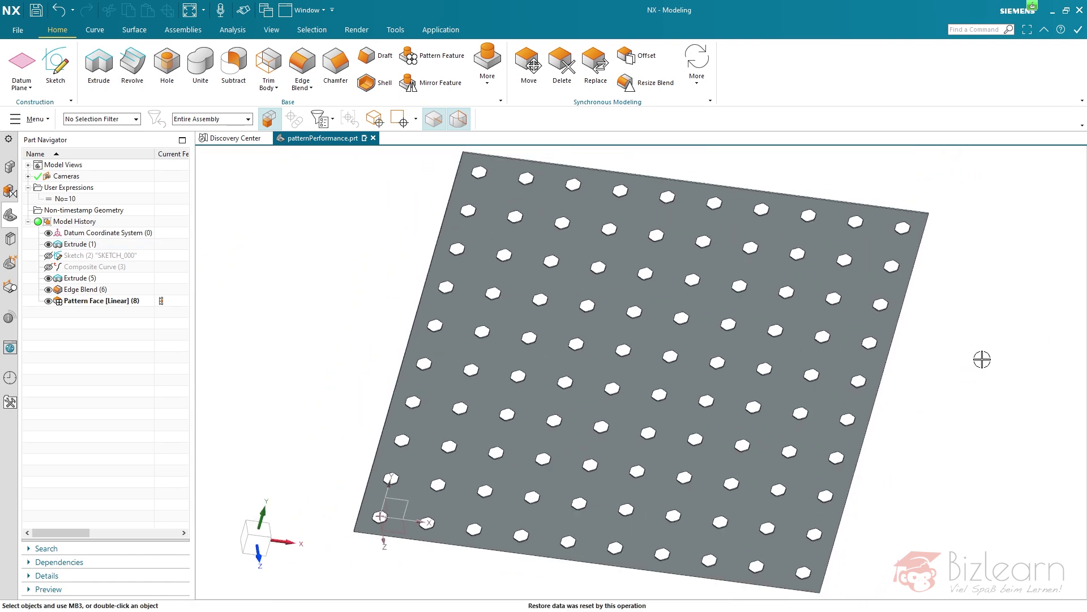